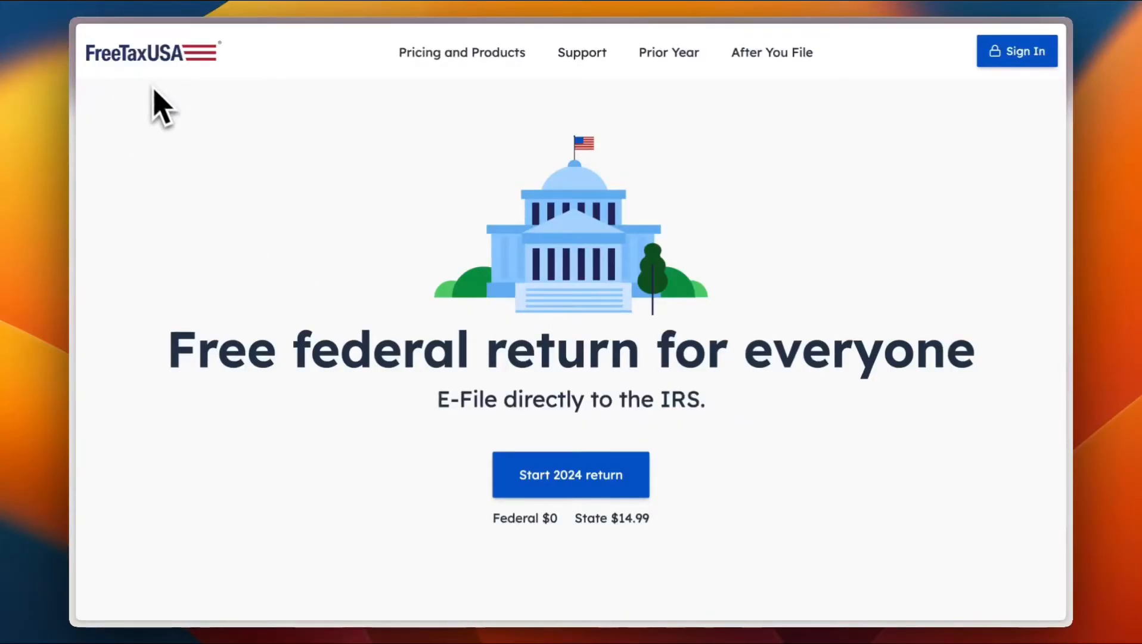
Step: Start a 2024 return, choose Create new account, and look over the sign-up form
{"action": "left_click", "coordinate": [572, 486]}
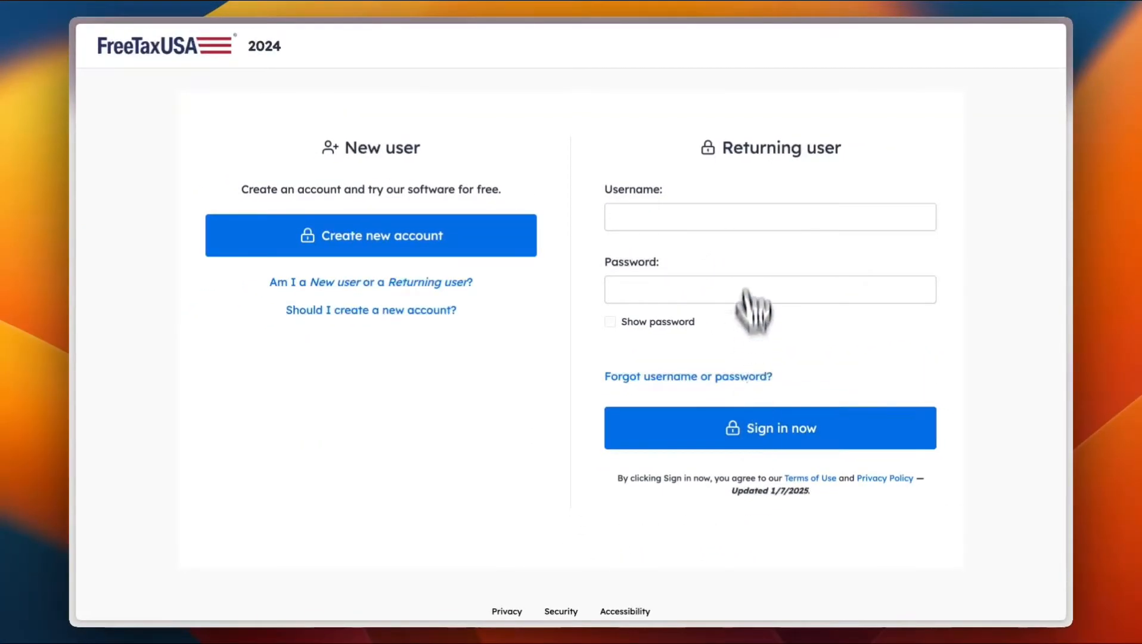
{"action": "left_click", "coordinate": [400, 233]}
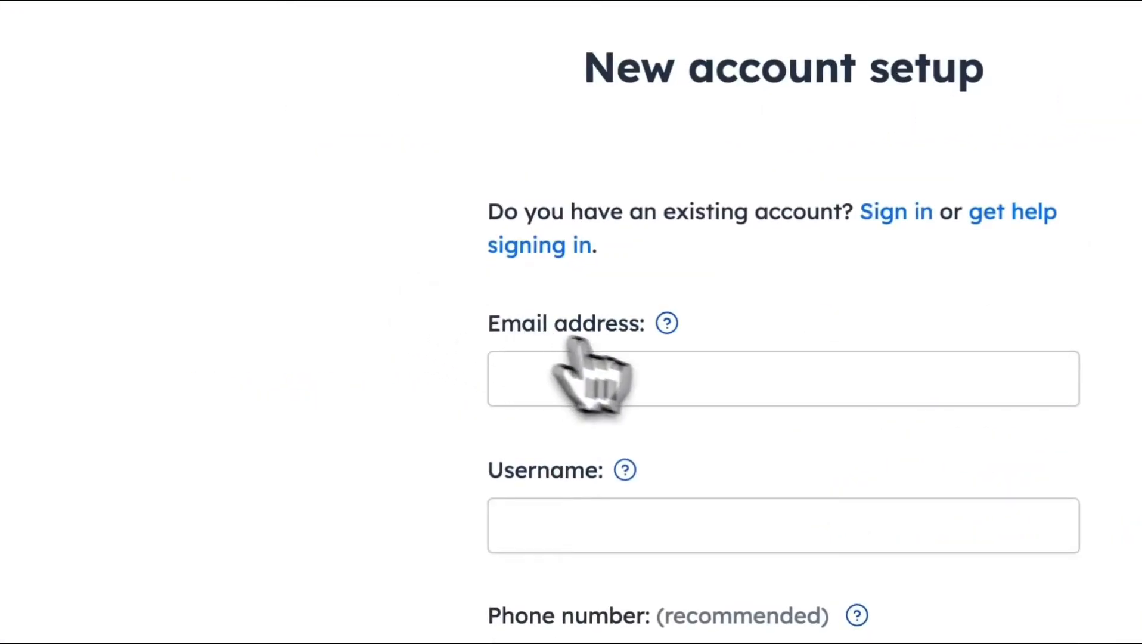
{"action": "scroll", "coordinate": [524, 286], "scroll_direction": "down", "scroll_amount": 2}
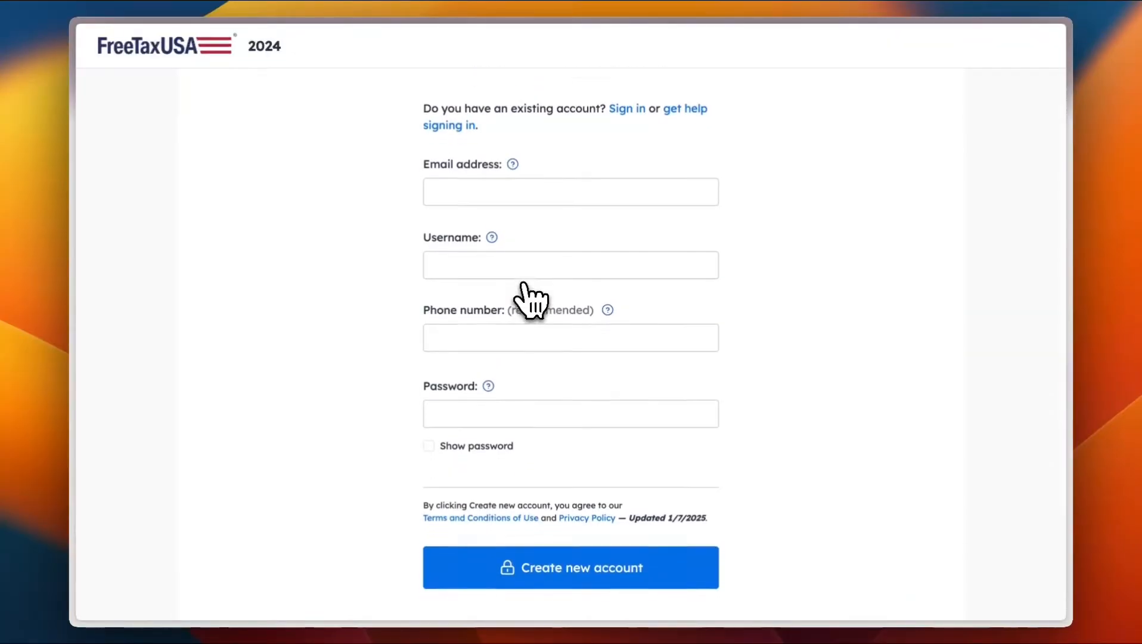
{"action": "scroll", "coordinate": [523, 284], "scroll_direction": "down", "scroll_amount": 1}
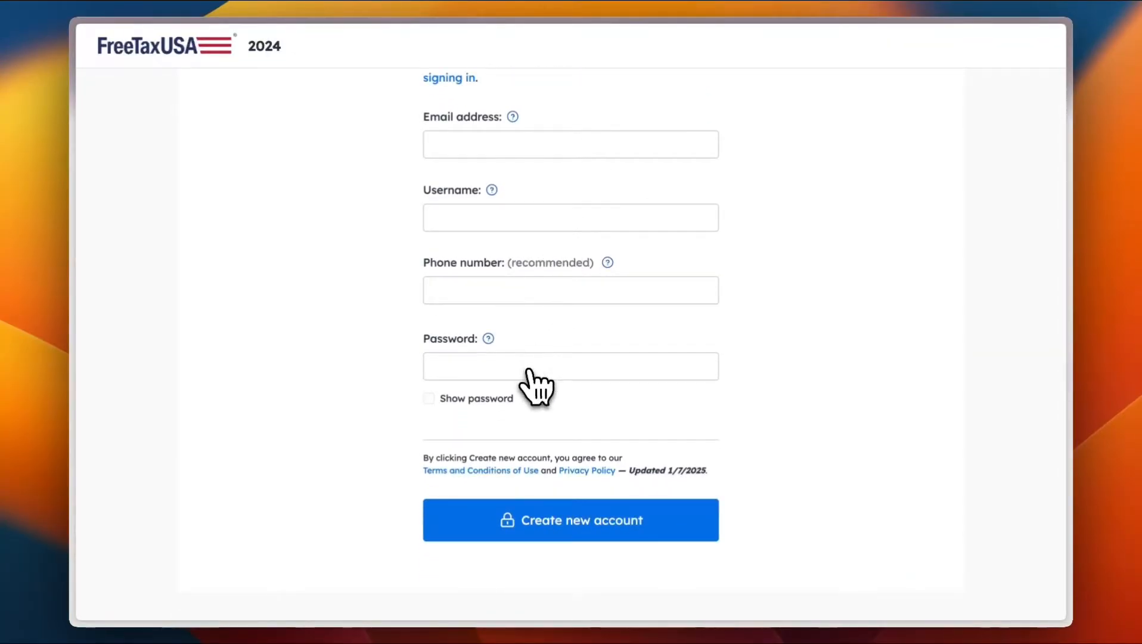
{"action": "scroll", "coordinate": [563, 295], "scroll_direction": "up", "scroll_amount": 3}
{"action": "scroll", "coordinate": [563, 295], "scroll_direction": "down", "scroll_amount": 4}
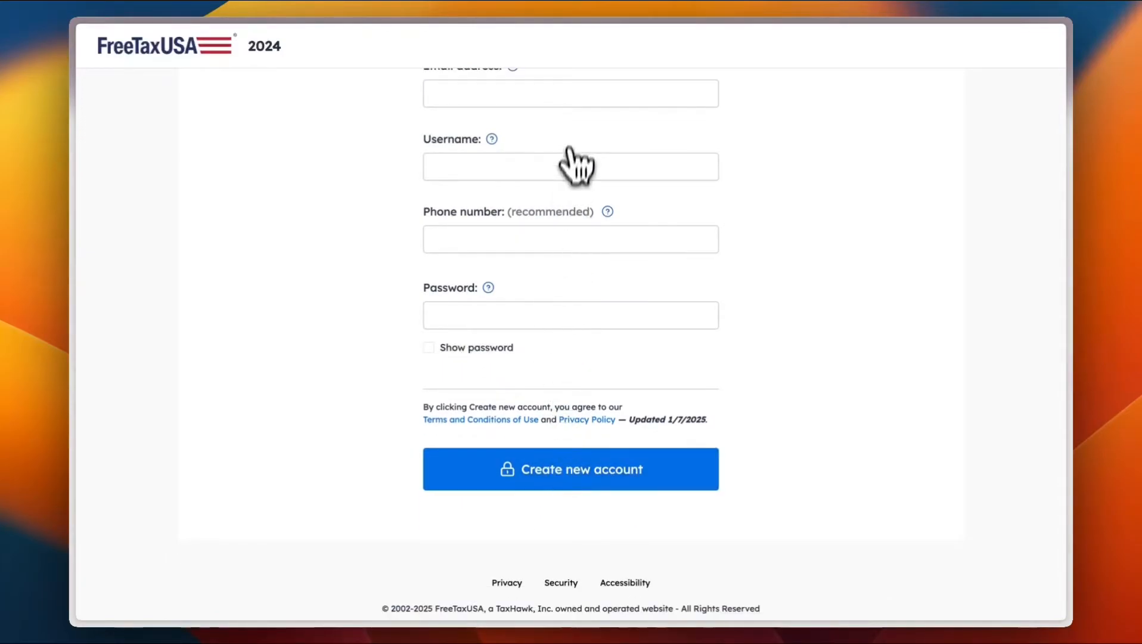
{"action": "scroll", "coordinate": [578, 158], "scroll_direction": "up", "scroll_amount": 1}
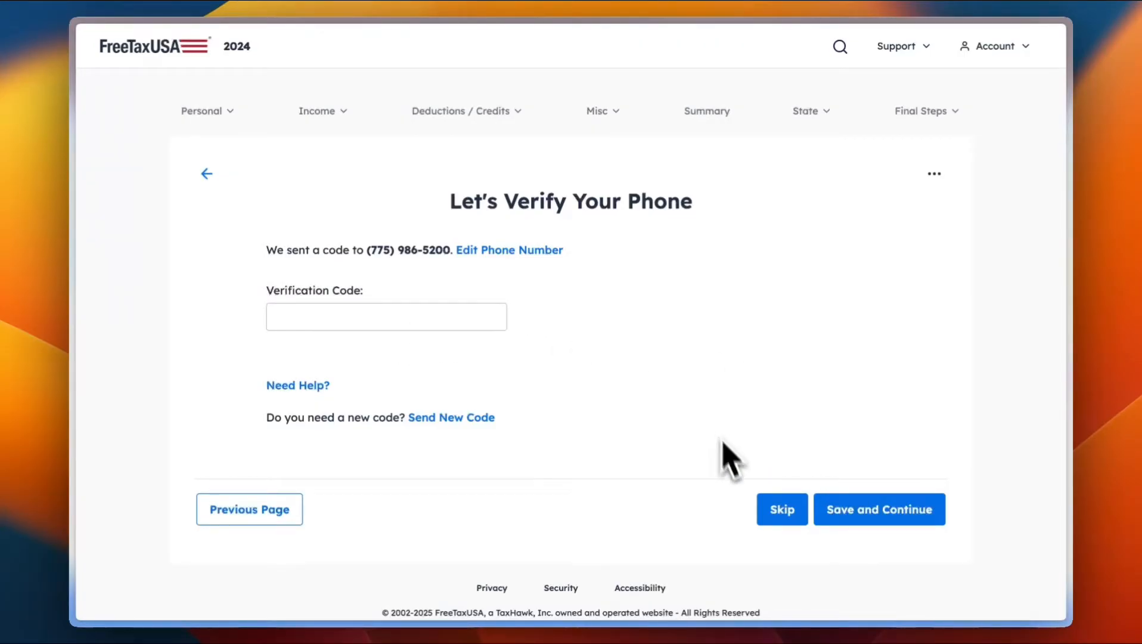
Step: Skip phone verification, answer Overwhelmed, and choose Other for how 2023 taxes were filed
{"action": "left_click", "coordinate": [782, 510]}
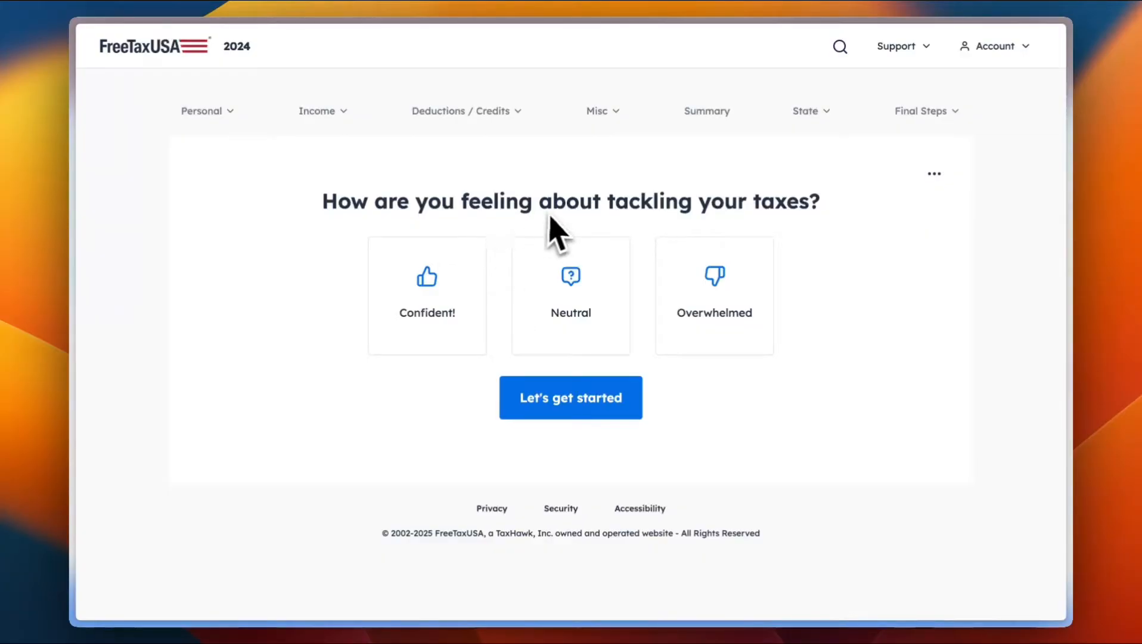
{"action": "left_click", "coordinate": [719, 295]}
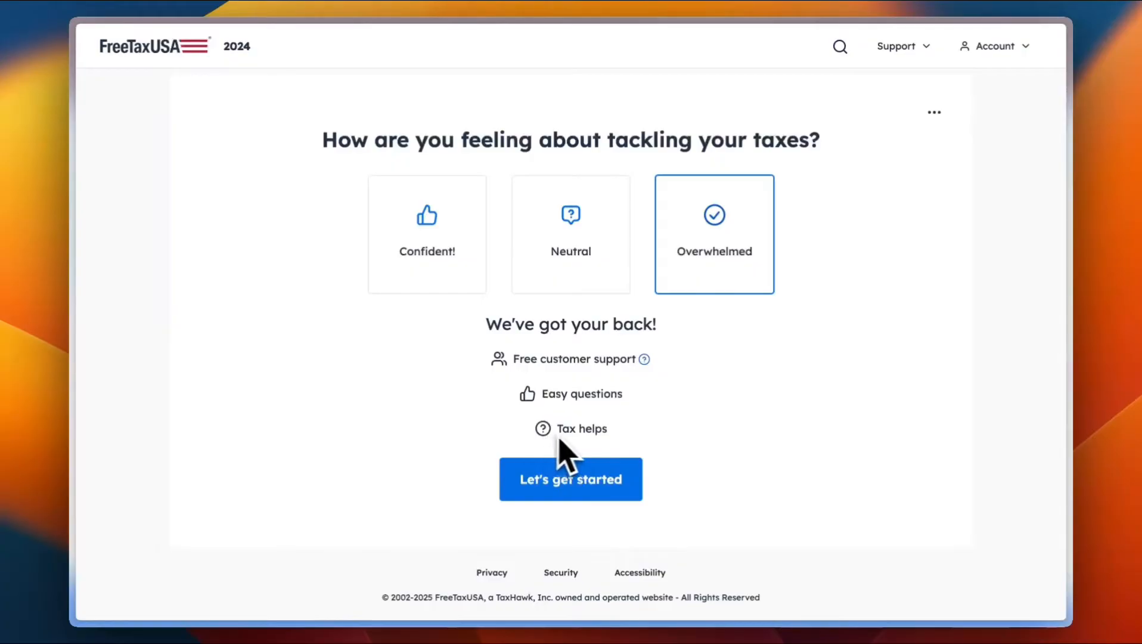
{"action": "left_click", "coordinate": [576, 477]}
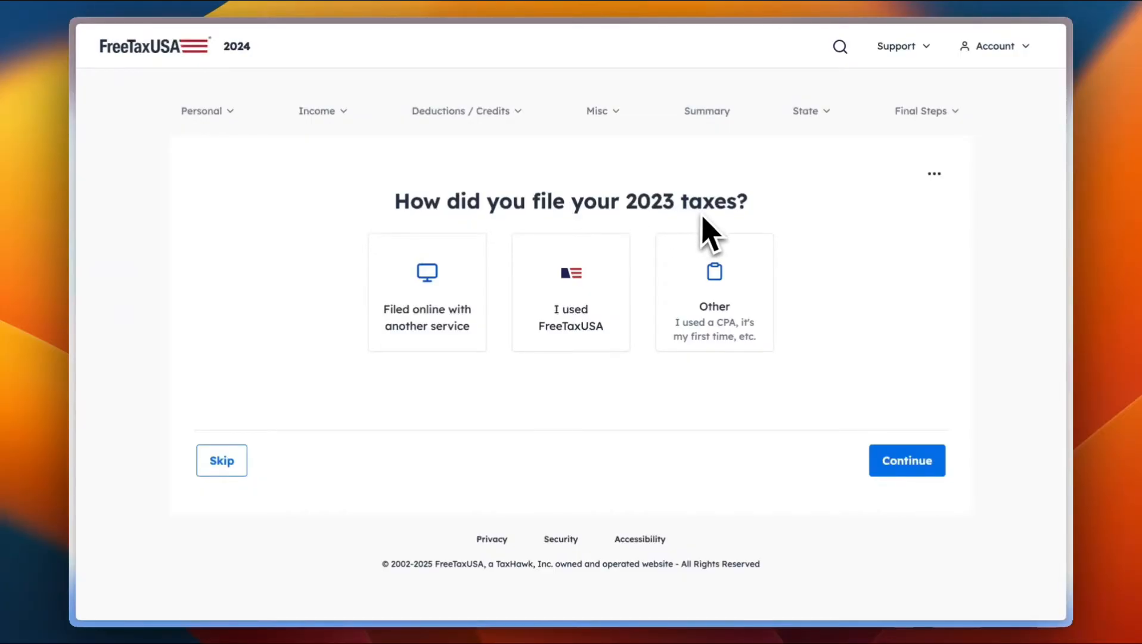
{"action": "left_click", "coordinate": [718, 263]}
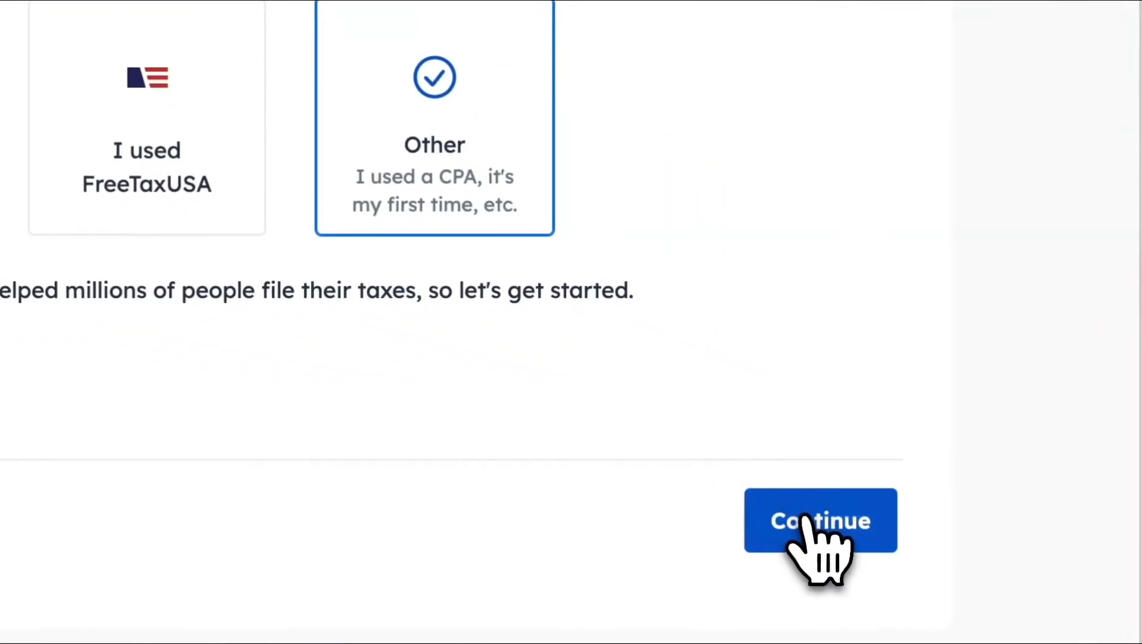
{"action": "left_click", "coordinate": [806, 517]}
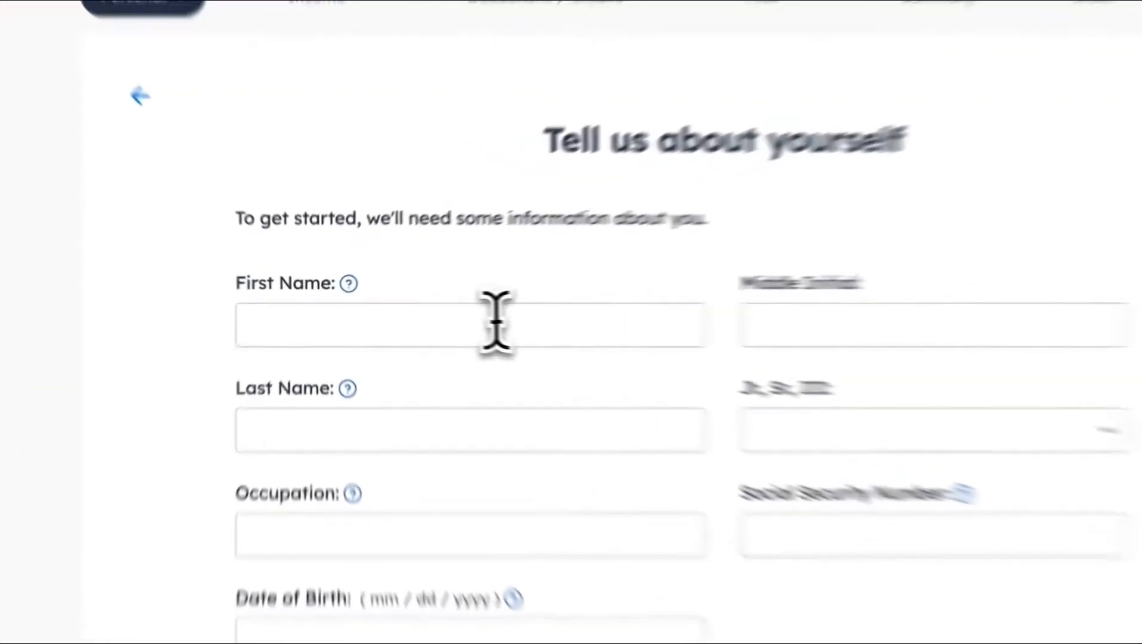
Step: Enter the filer's name, occupation manager, Social Security Number and date of birth
{"action": "left_click", "coordinate": [495, 325]}
{"action": "key", "text": "Tab"}
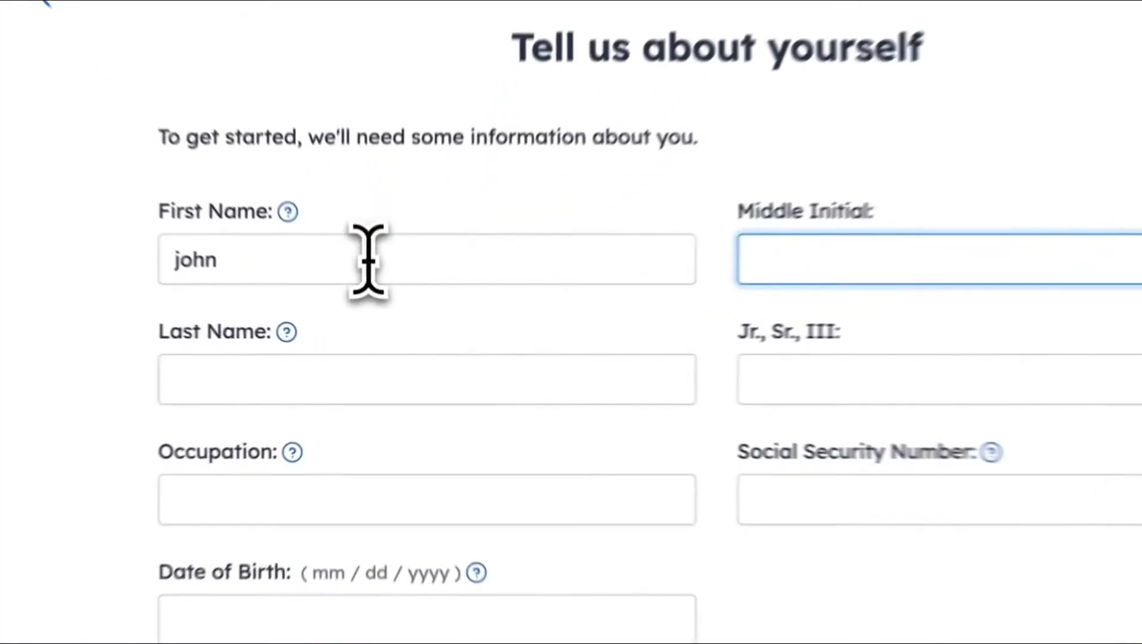
{"action": "type", "text": "m"}
{"action": "left_click", "coordinate": [311, 398]}
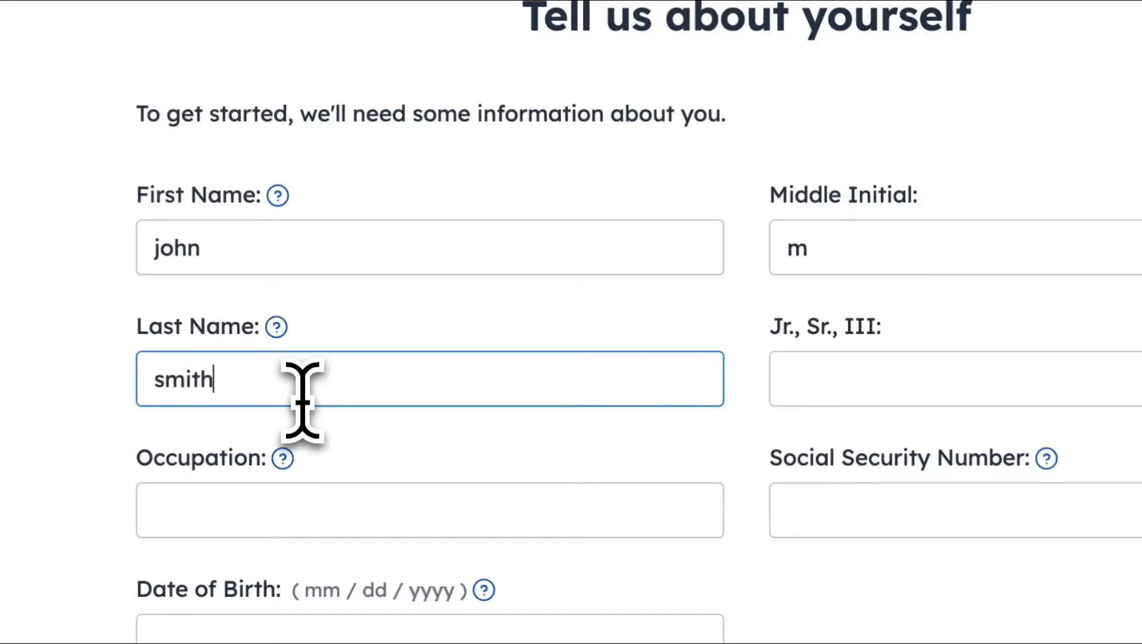
{"action": "left_click", "coordinate": [398, 531]}
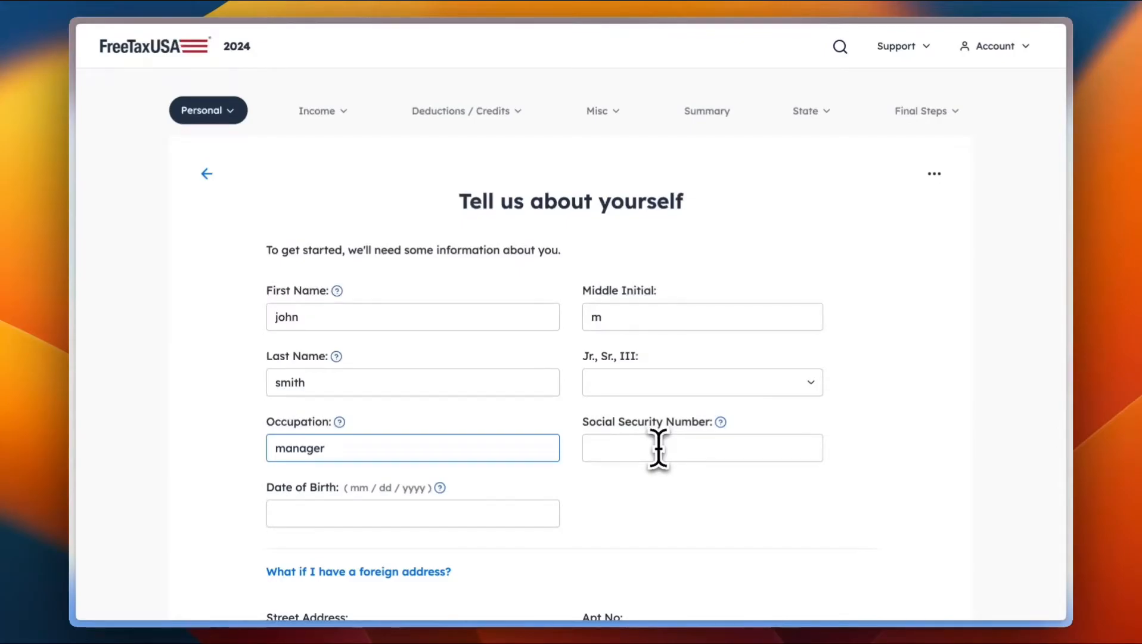
{"action": "left_click", "coordinate": [658, 448]}
{"action": "left_click", "coordinate": [353, 507]}
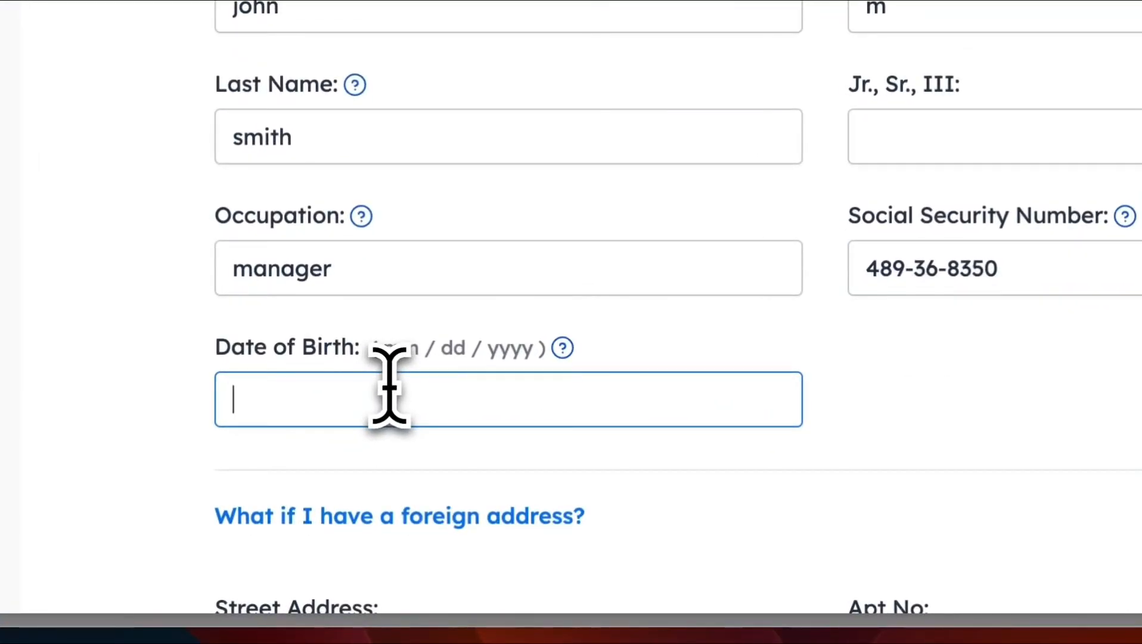
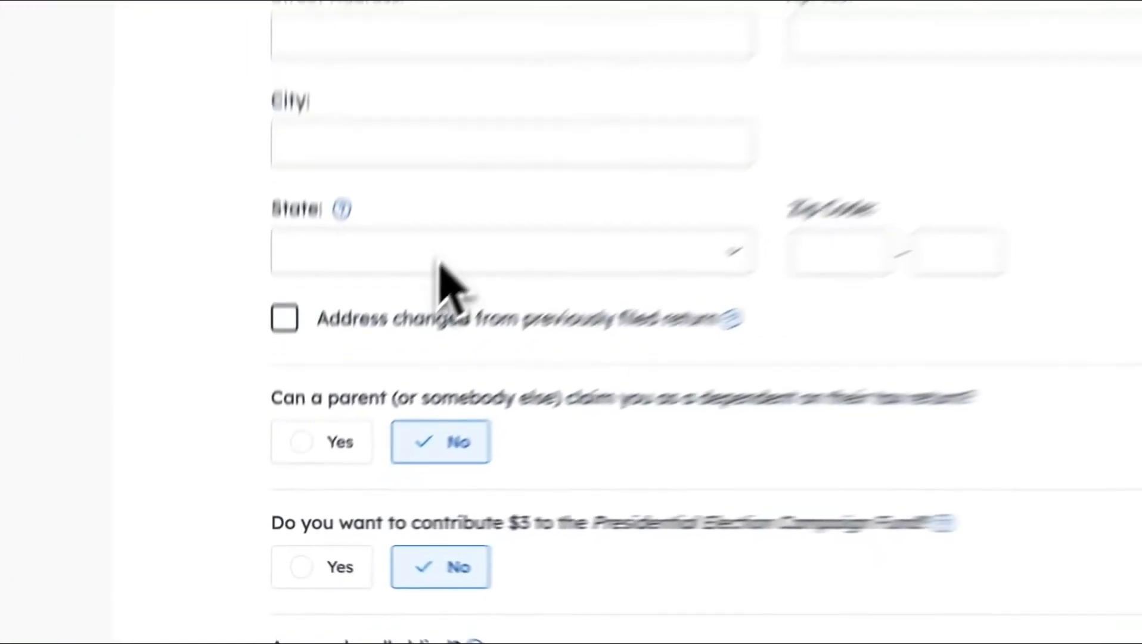
Step: Fill in a New York address (state New York, city new york, street), leaving questions at No
{"action": "left_click", "coordinate": [368, 368]}
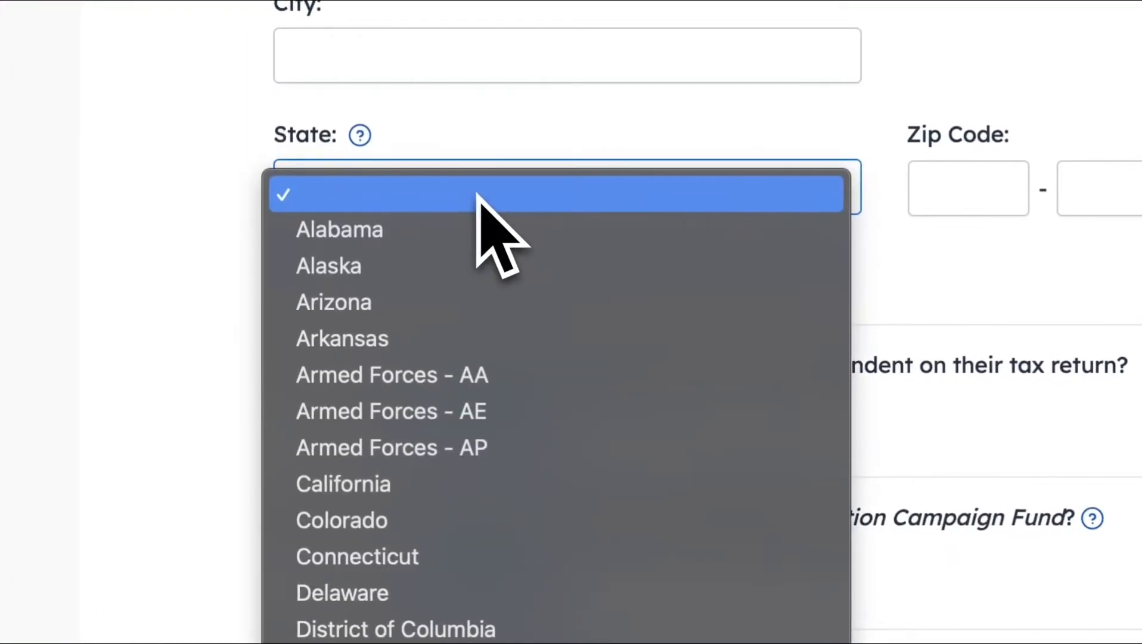
{"action": "scroll", "coordinate": [611, 485], "scroll_direction": "down", "scroll_amount": 10}
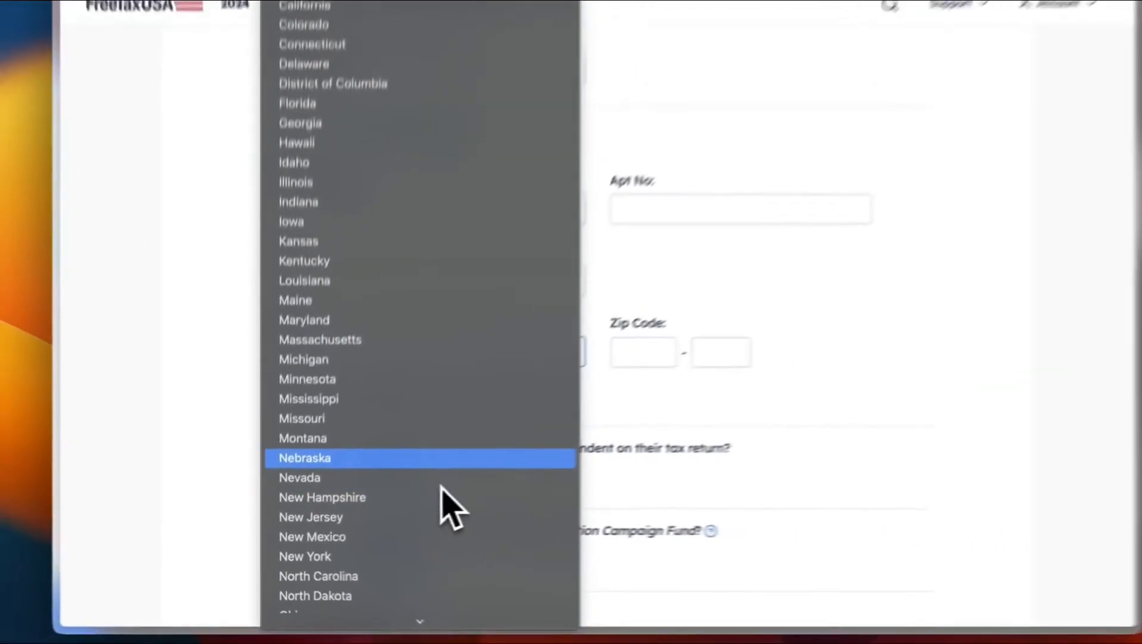
{"action": "left_click", "coordinate": [417, 556]}
{"action": "left_click", "coordinate": [424, 280]}
{"action": "type", "text": "n"}
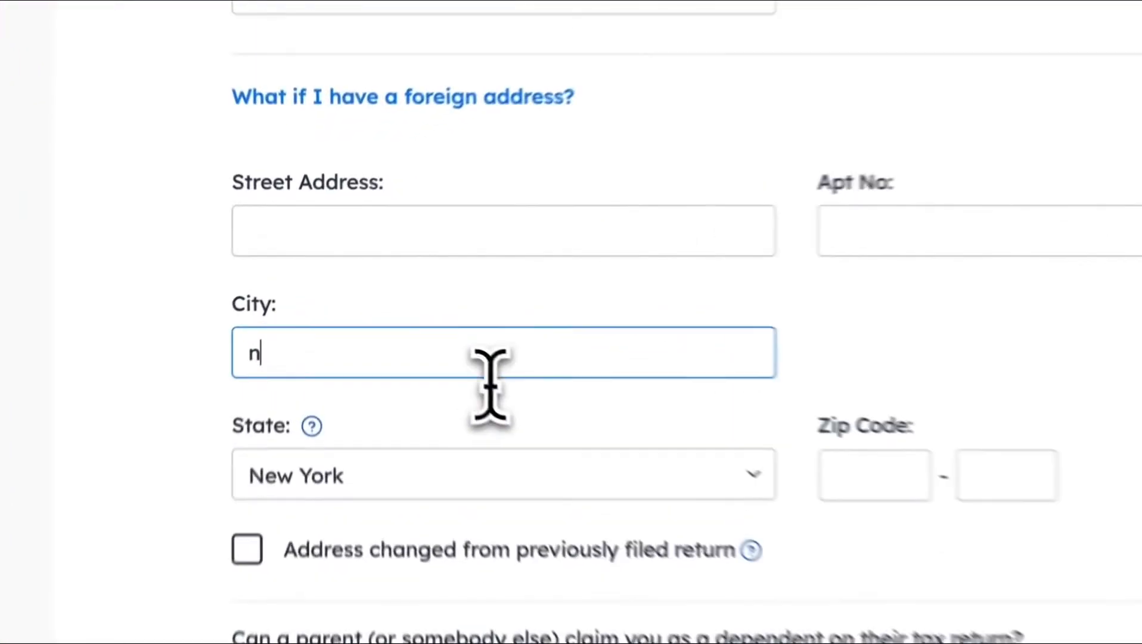
{"action": "type", "text": "ew york"}
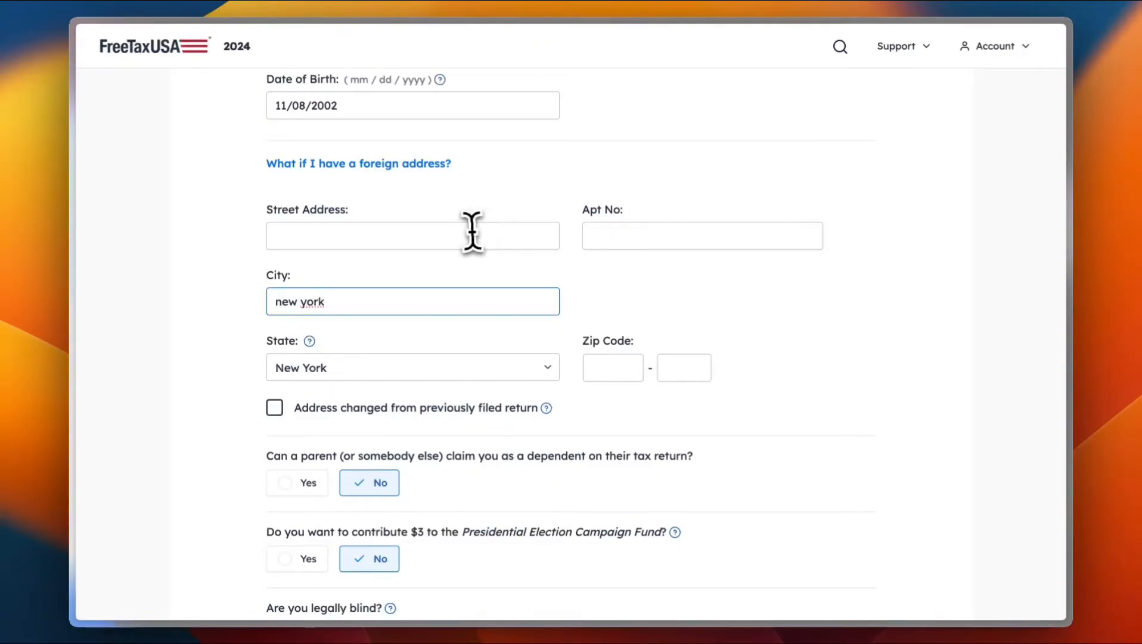
{"action": "left_click", "coordinate": [425, 237]}
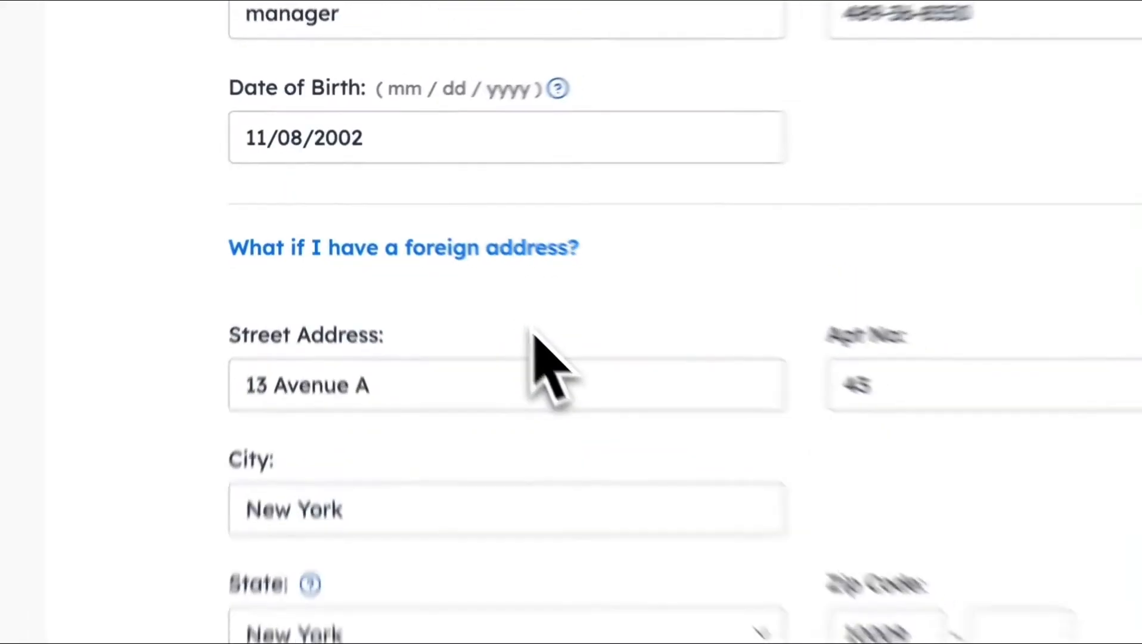
{"action": "scroll", "coordinate": [442, 280], "scroll_direction": "down", "scroll_amount": 5}
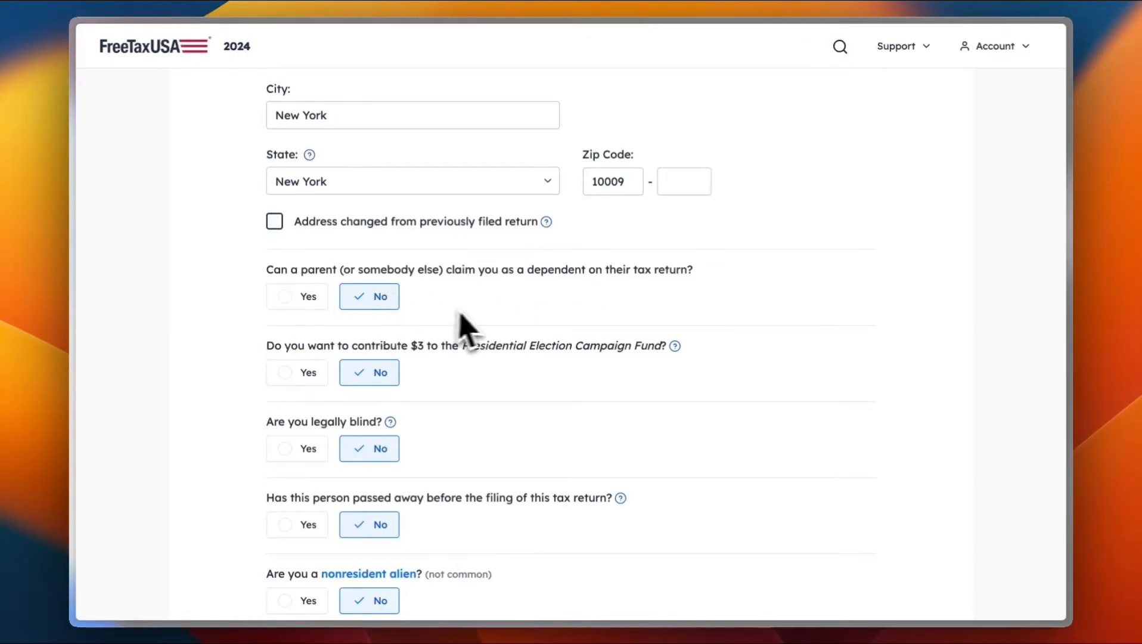
{"action": "scroll", "coordinate": [482, 312], "scroll_direction": "down", "scroll_amount": 1}
{"action": "scroll", "coordinate": [480, 312], "scroll_direction": "down", "scroll_amount": 1}
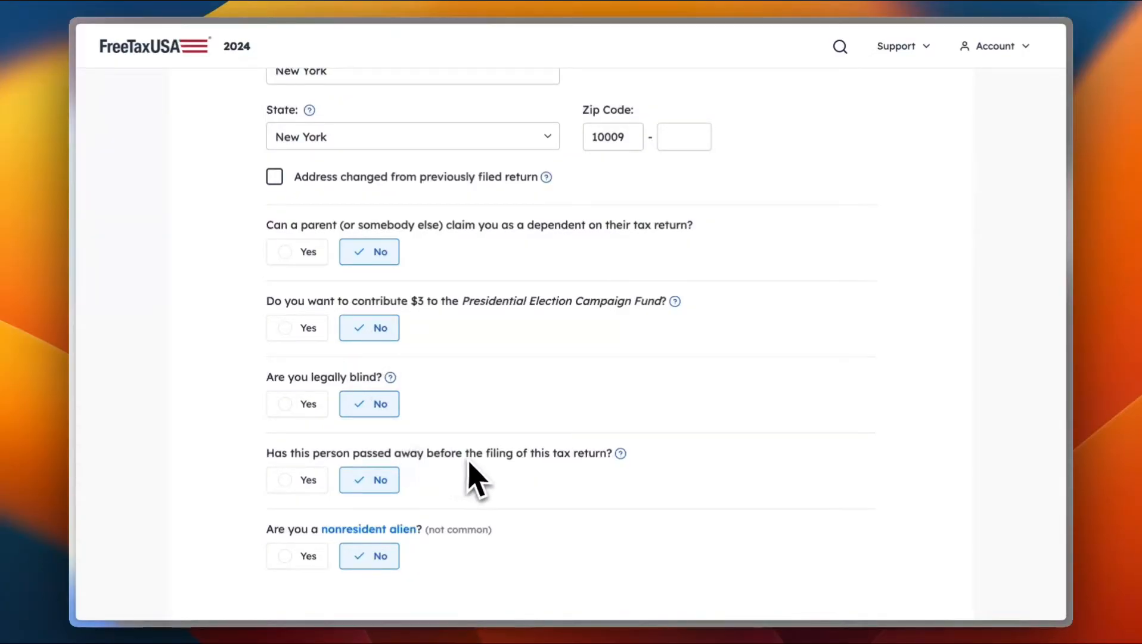
{"action": "scroll", "coordinate": [475, 458], "scroll_direction": "down", "scroll_amount": 2}
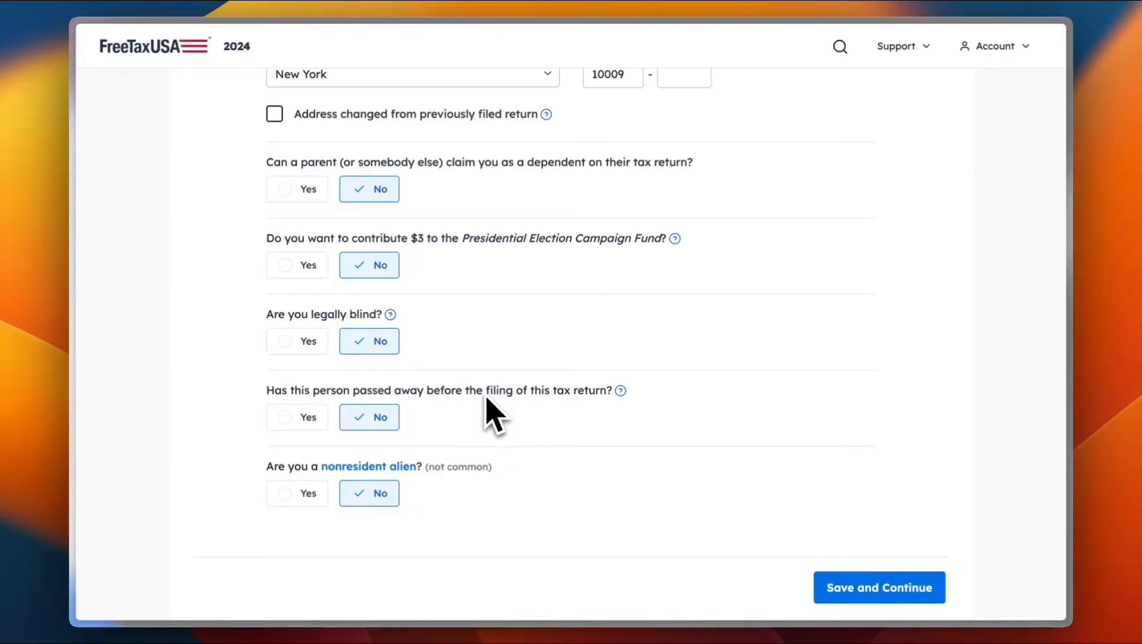
{"action": "scroll", "coordinate": [474, 471], "scroll_direction": "down", "scroll_amount": 2}
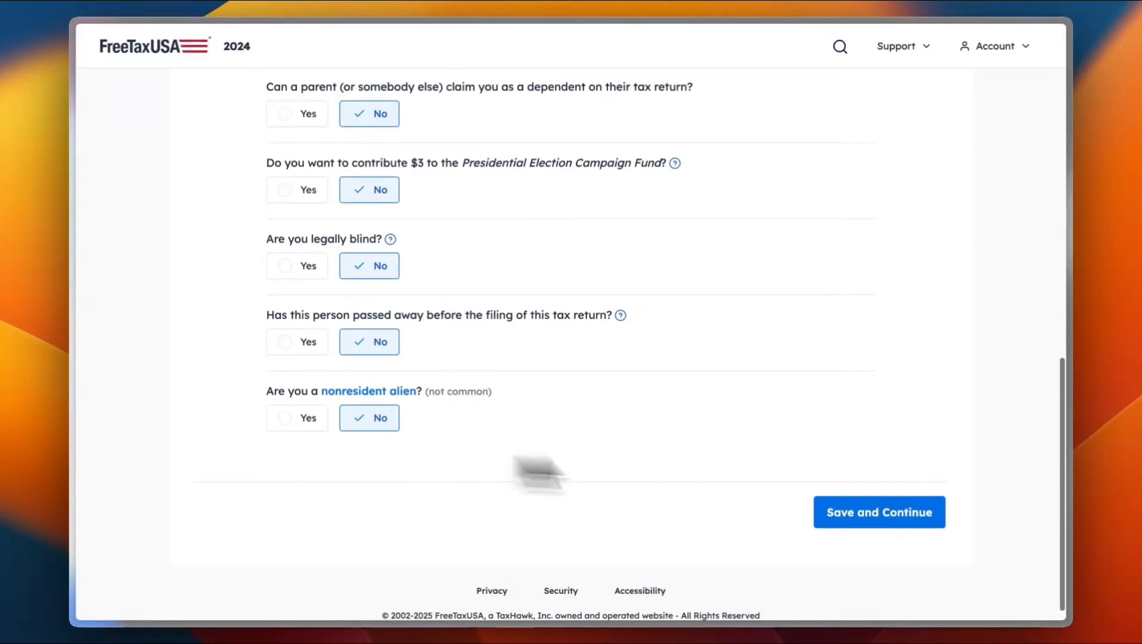
Step: Save the personal details, confirm the SSN, and choose Head of Household filing status
{"action": "left_click", "coordinate": [887, 522]}
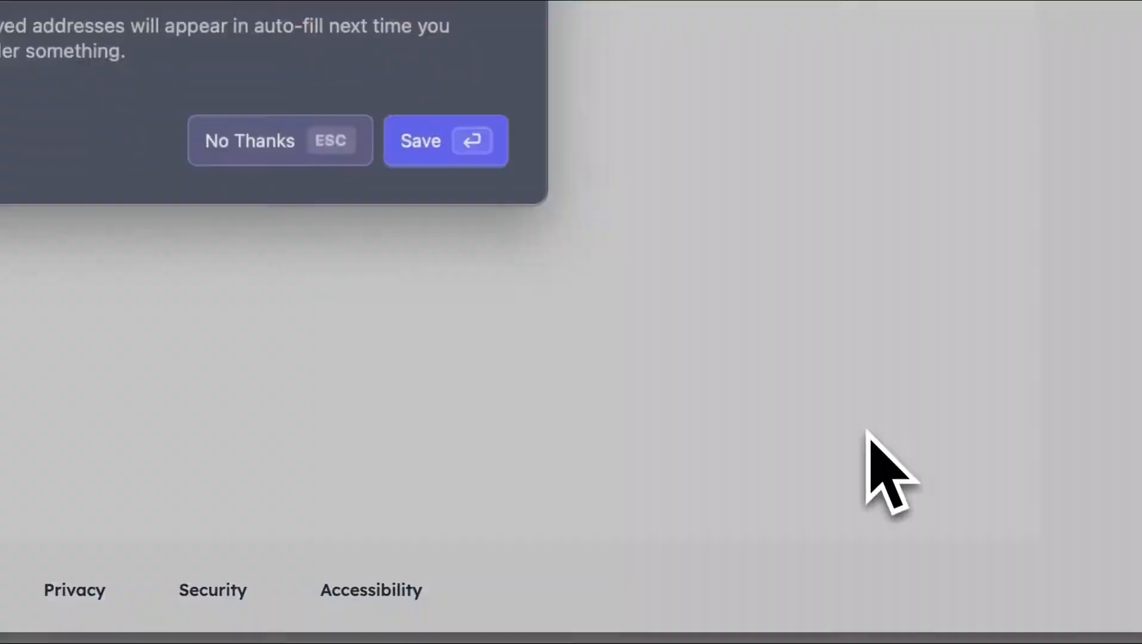
{"action": "key", "text": "Escape"}
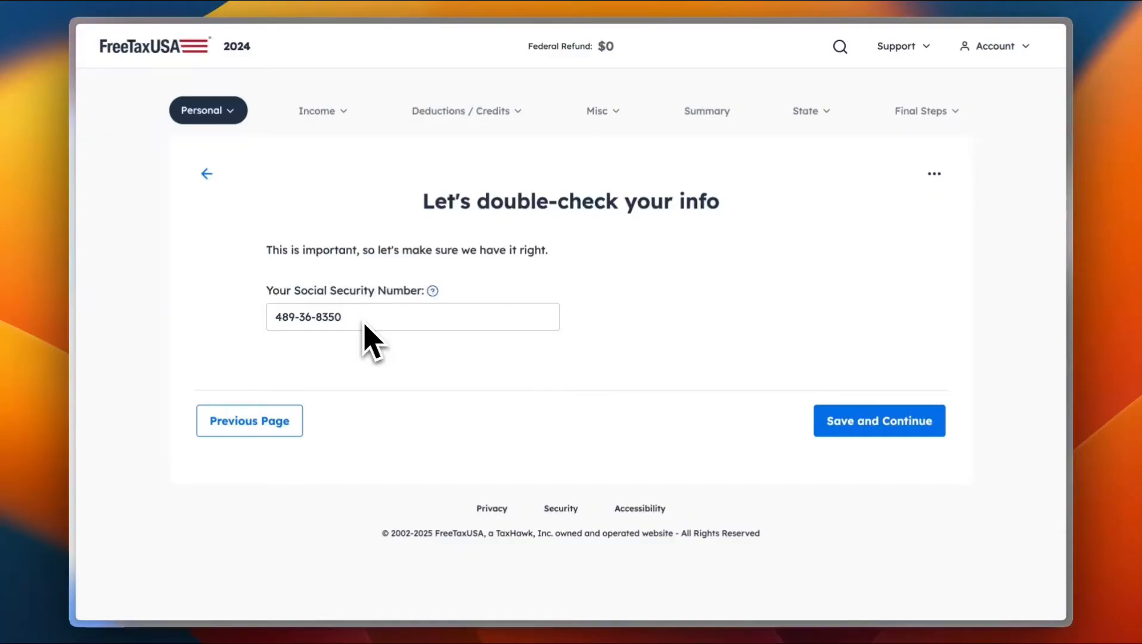
{"action": "left_click", "coordinate": [857, 425]}
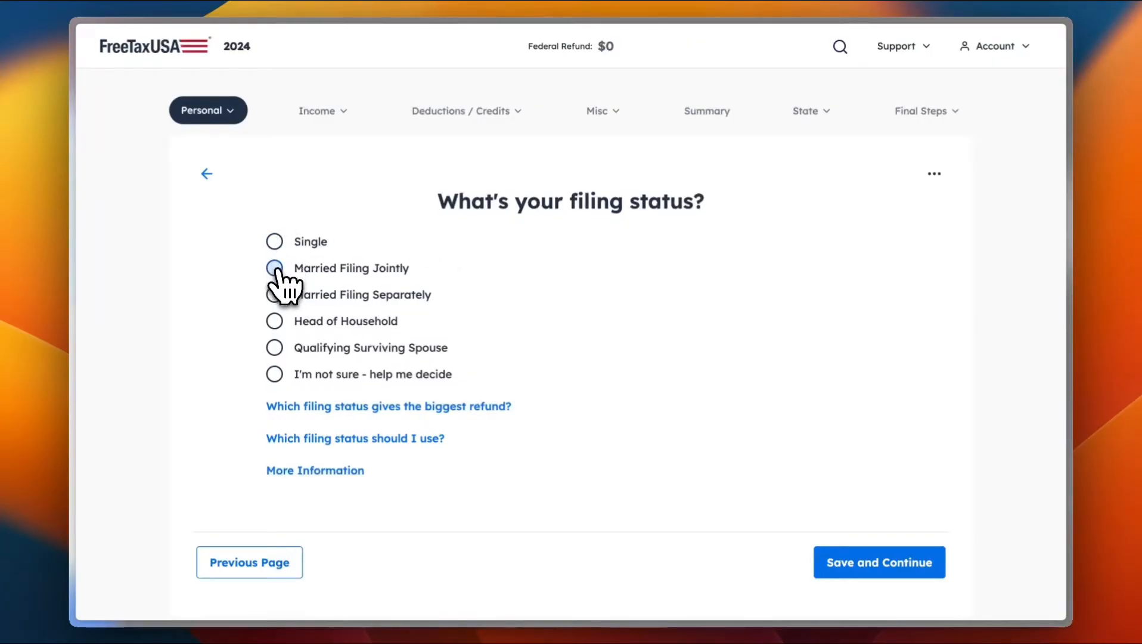
{"action": "left_click", "coordinate": [274, 325]}
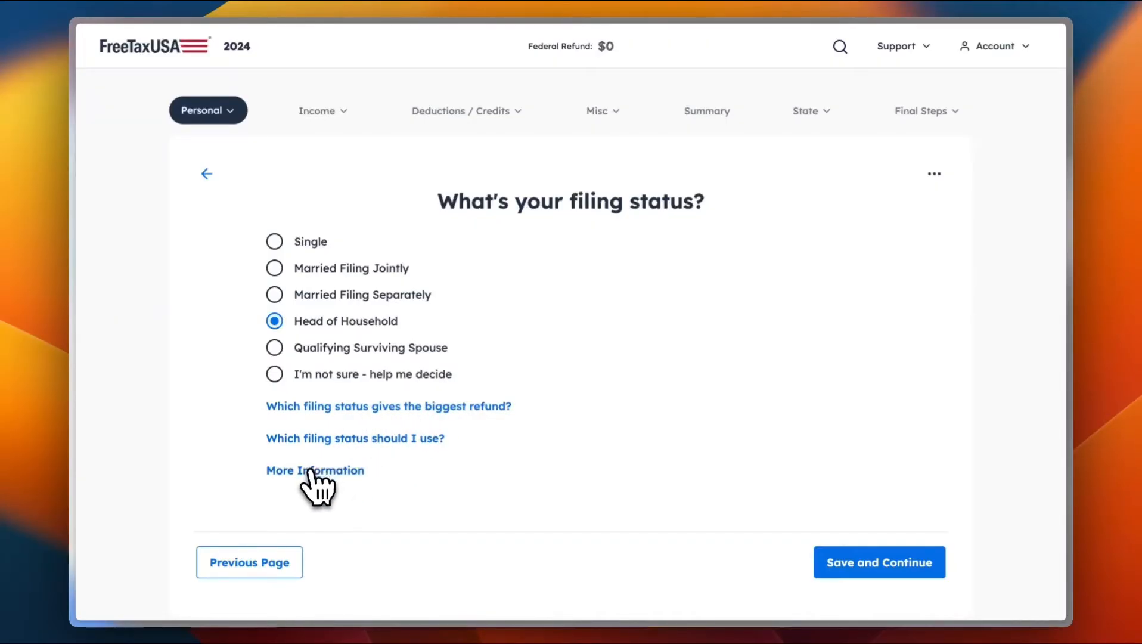
{"action": "left_click", "coordinate": [873, 557]}
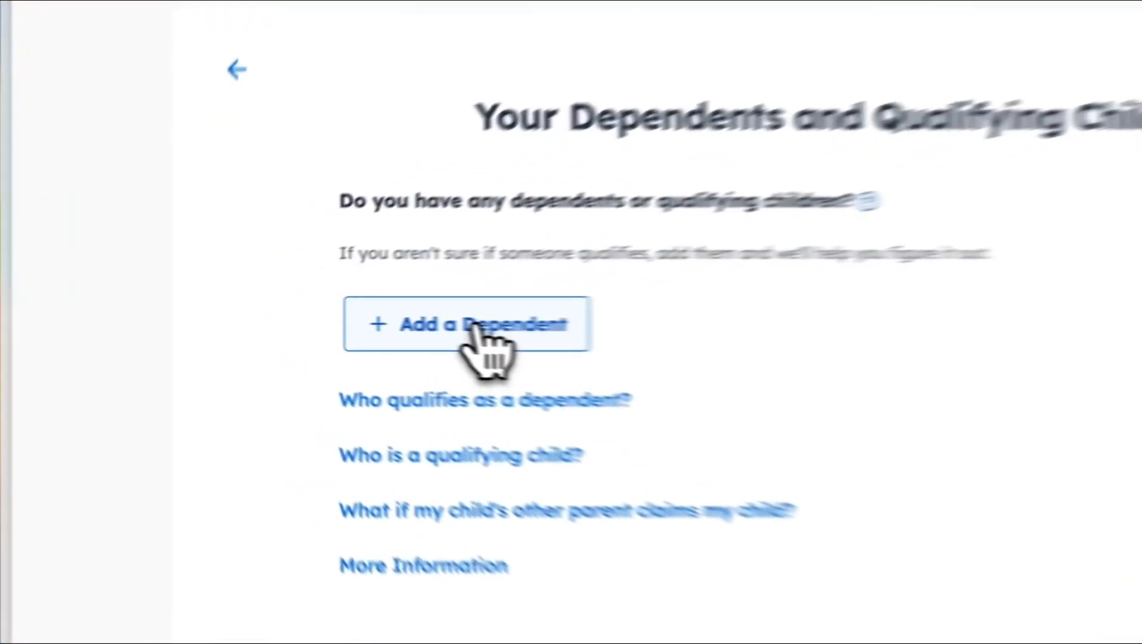
Step: Open the dependent form, cancel it unsaved, and continue with no dependents listed
{"action": "left_click", "coordinate": [345, 325]}
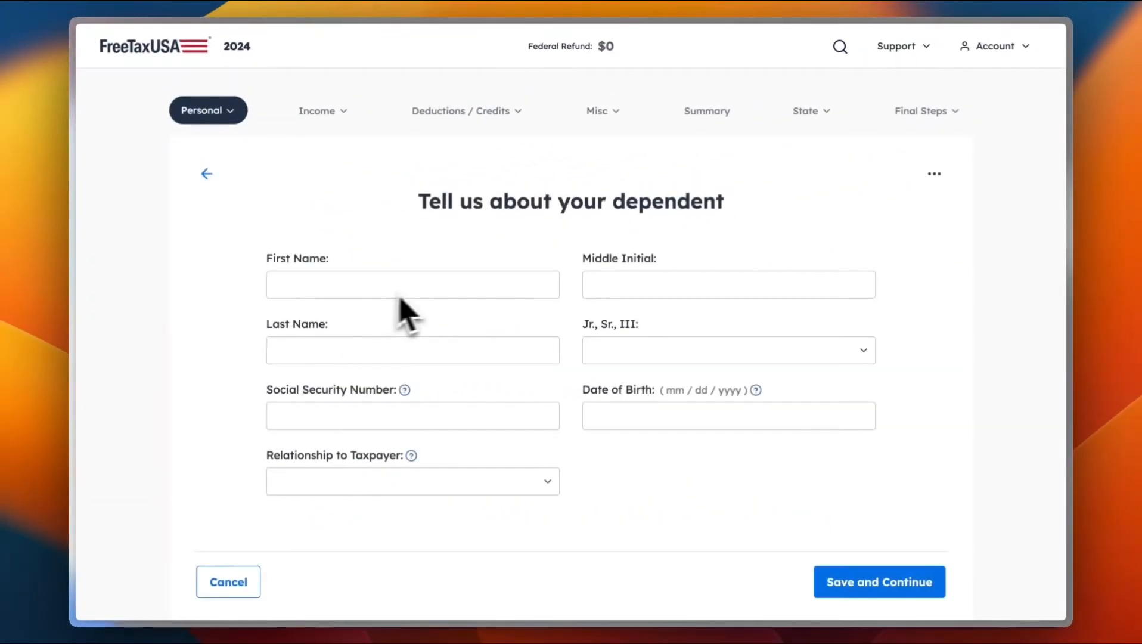
{"action": "scroll", "coordinate": [411, 315], "scroll_direction": "down", "scroll_amount": 3}
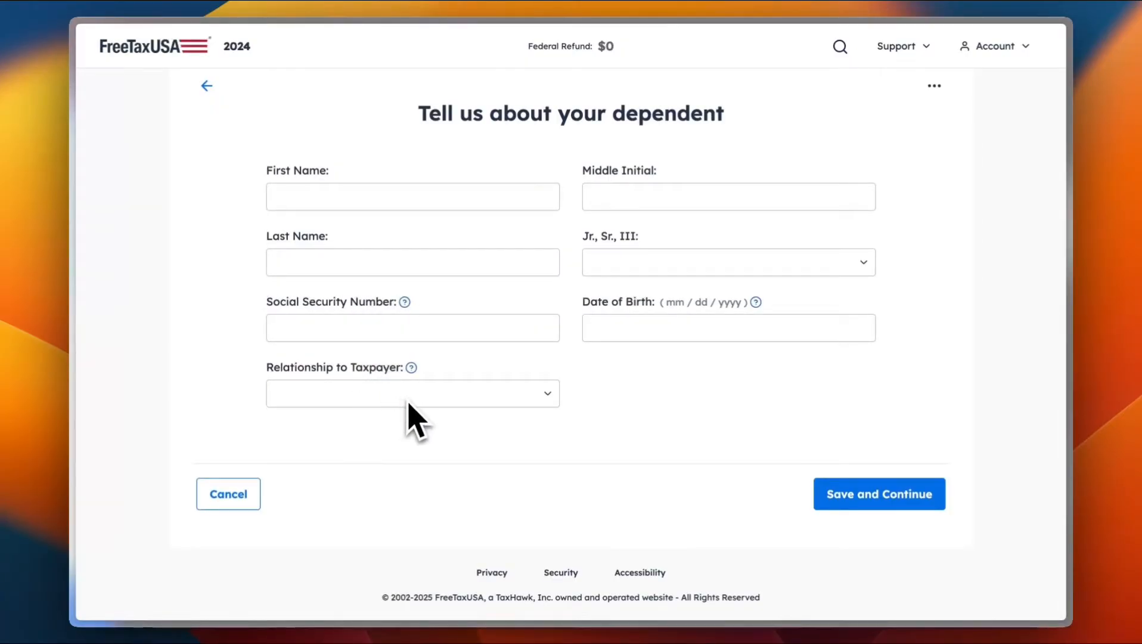
{"action": "left_click", "coordinate": [226, 495]}
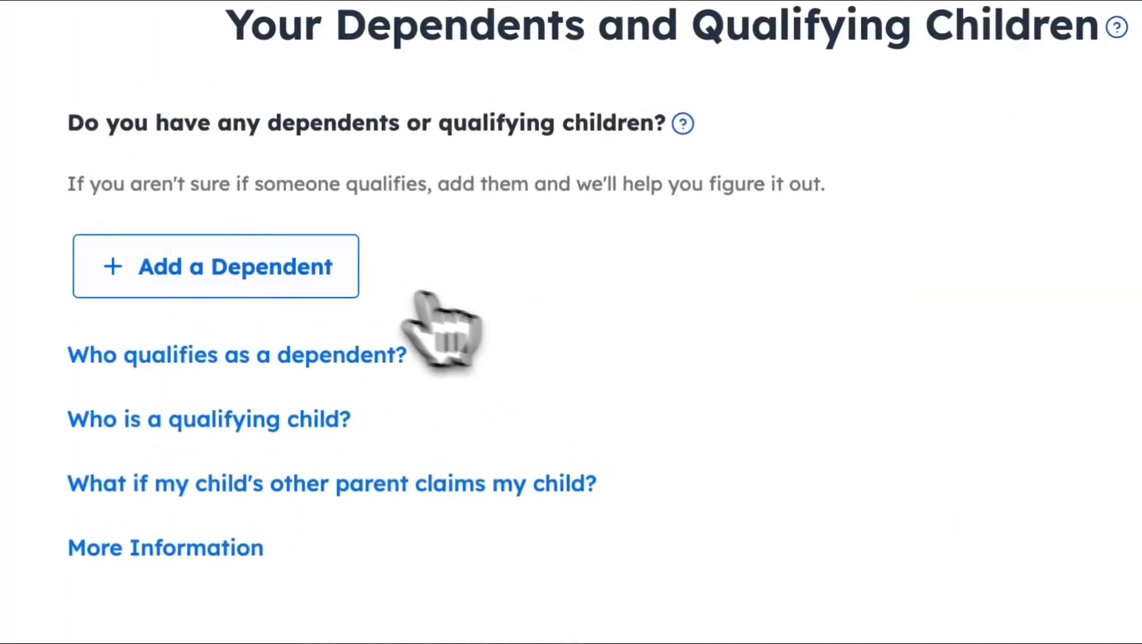
{"action": "left_click", "coordinate": [855, 519]}
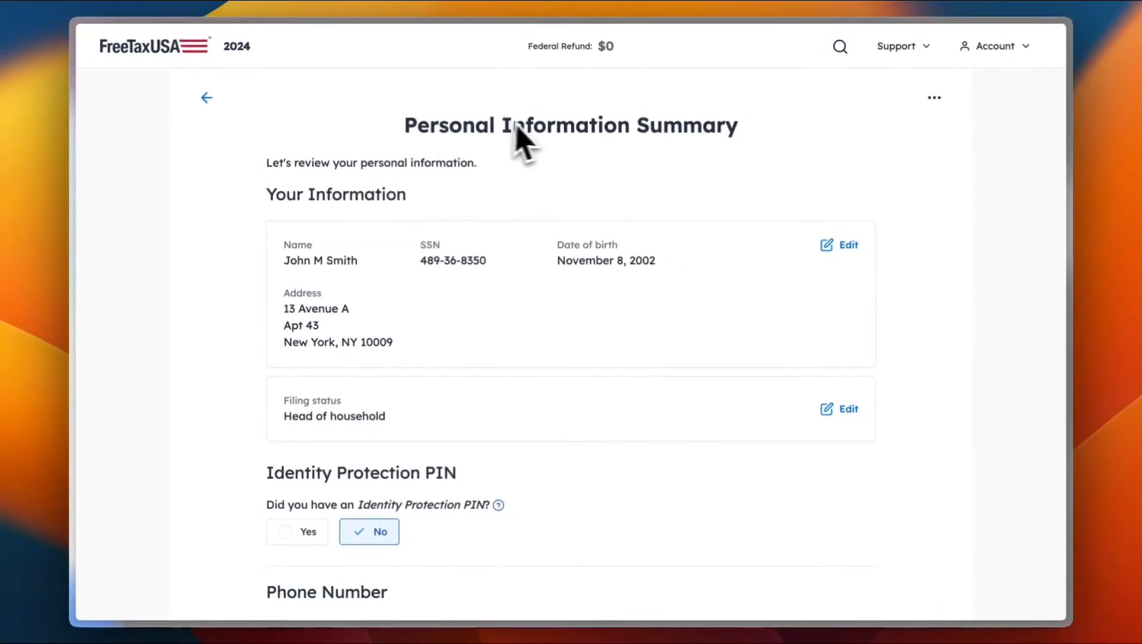
{"action": "scroll", "coordinate": [587, 203], "scroll_direction": "down", "scroll_amount": 3}
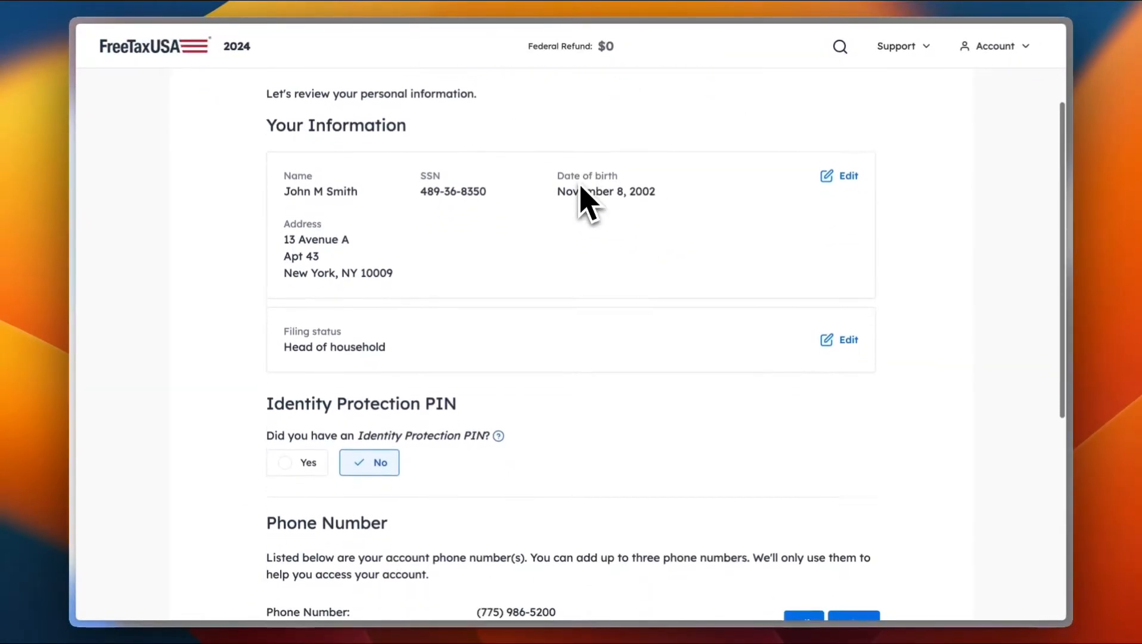
{"action": "scroll", "coordinate": [581, 199], "scroll_direction": "up", "scroll_amount": 2}
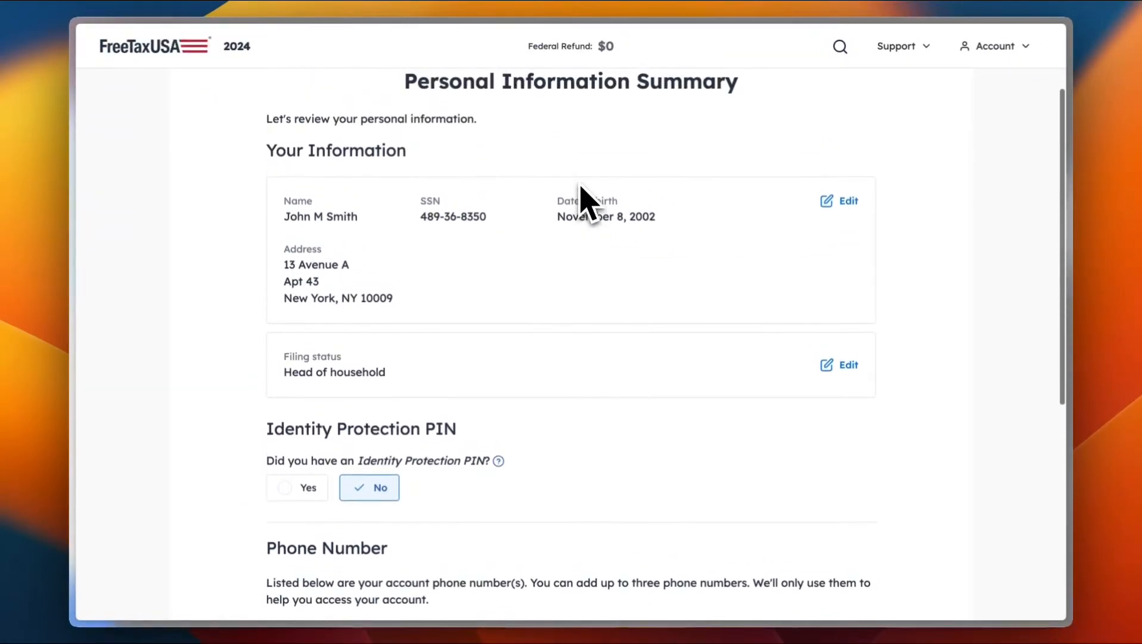
{"action": "scroll", "coordinate": [581, 199], "scroll_direction": "down", "scroll_amount": 1}
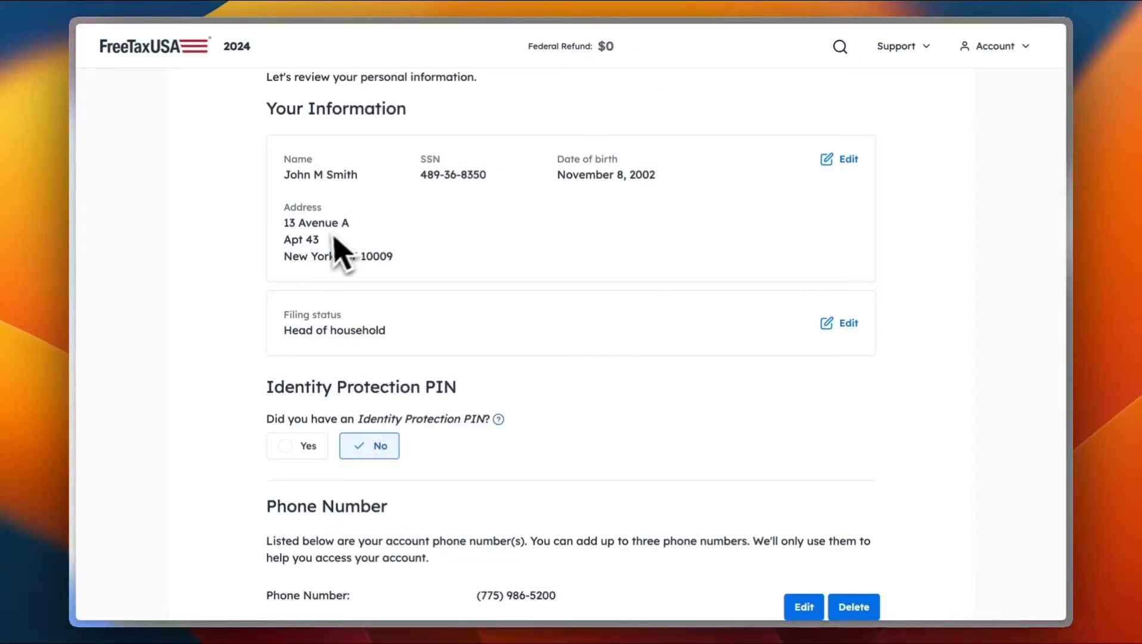
{"action": "scroll", "coordinate": [327, 333], "scroll_direction": "down", "scroll_amount": 2}
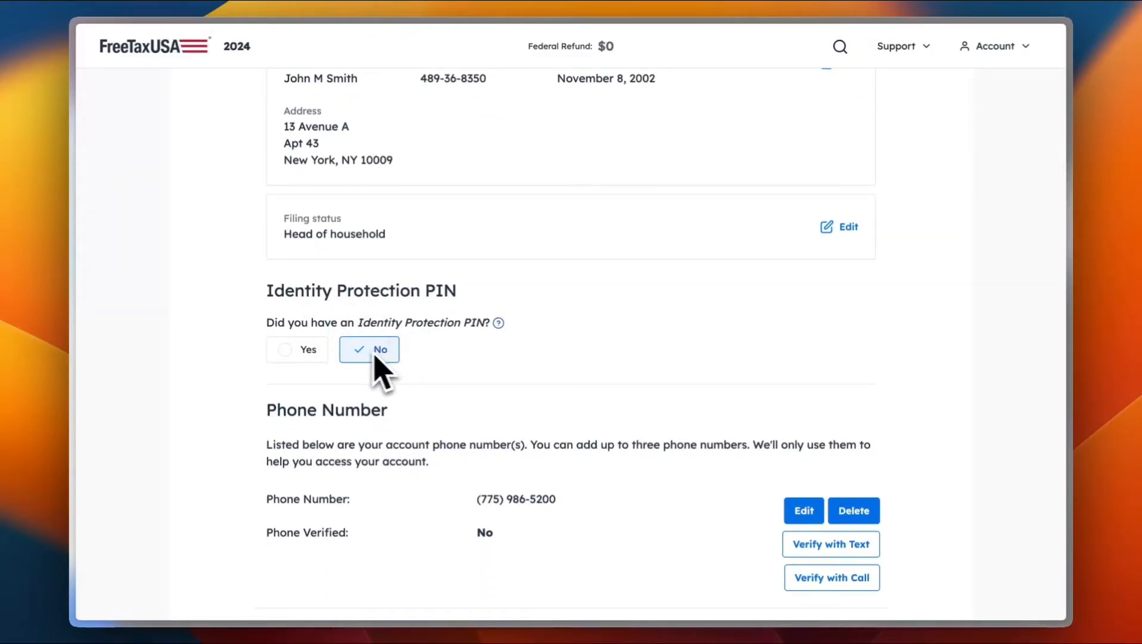
{"action": "scroll", "coordinate": [514, 368], "scroll_direction": "down", "scroll_amount": 2}
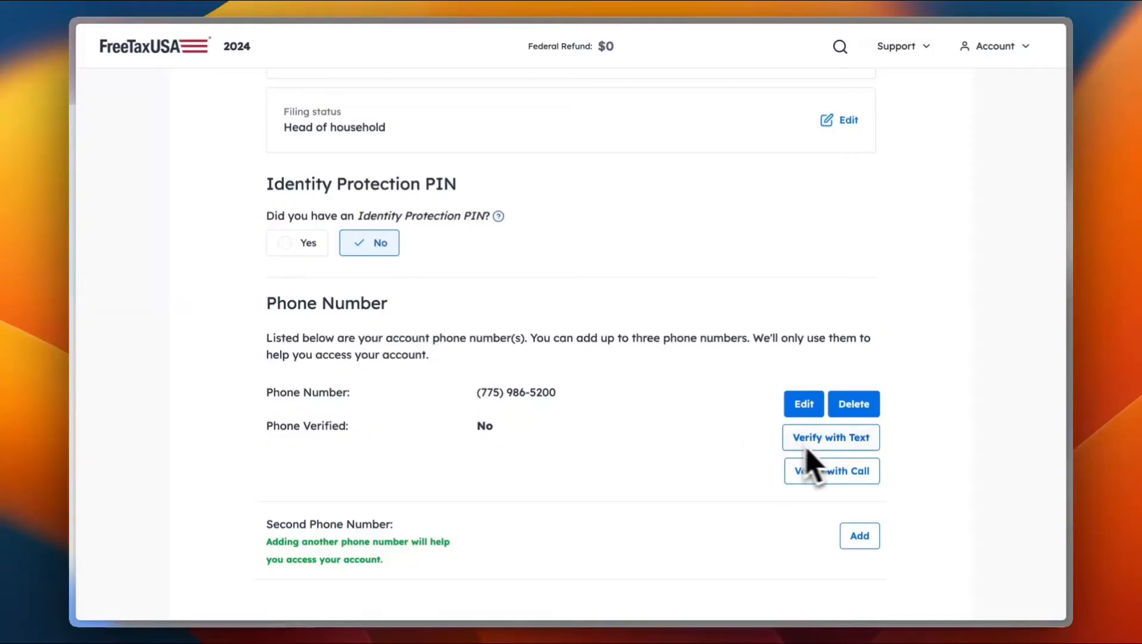
{"action": "scroll", "coordinate": [598, 466], "scroll_direction": "down", "scroll_amount": 2}
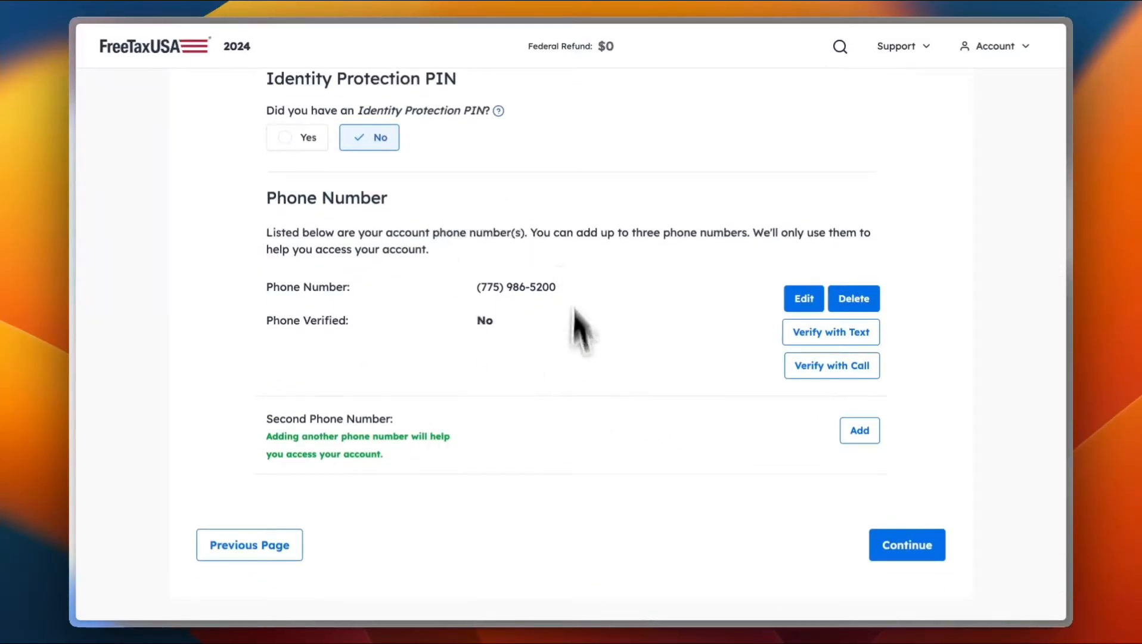
Step: Continue past the personal summary and the Deluxe offer without upgrading
{"action": "left_click", "coordinate": [904, 545]}
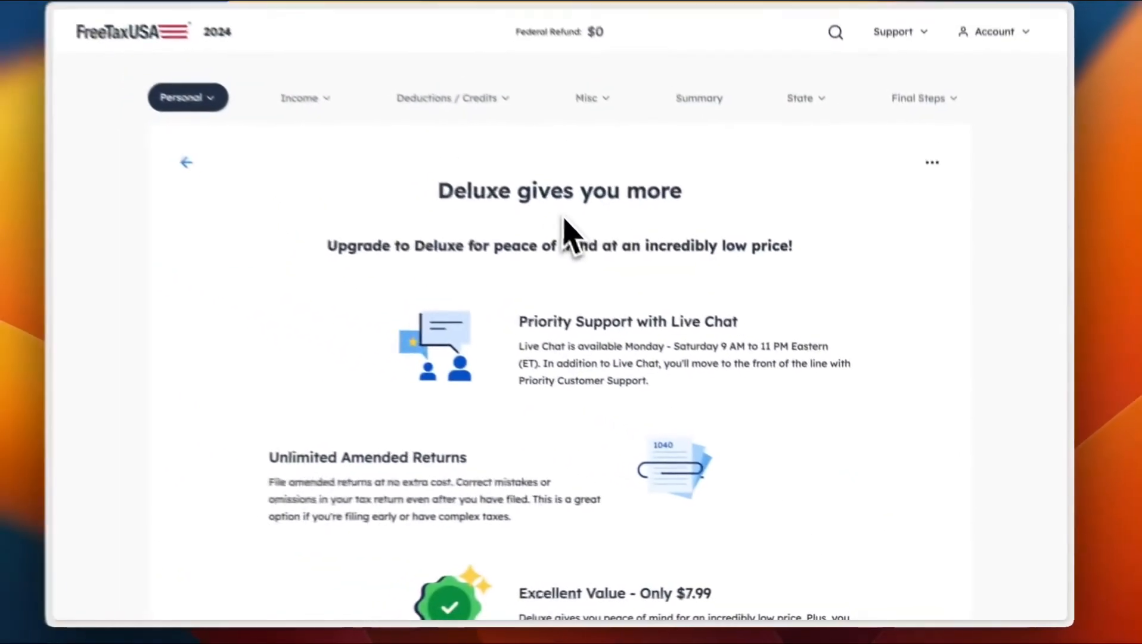
{"action": "scroll", "coordinate": [577, 245], "scroll_direction": "down", "scroll_amount": 3}
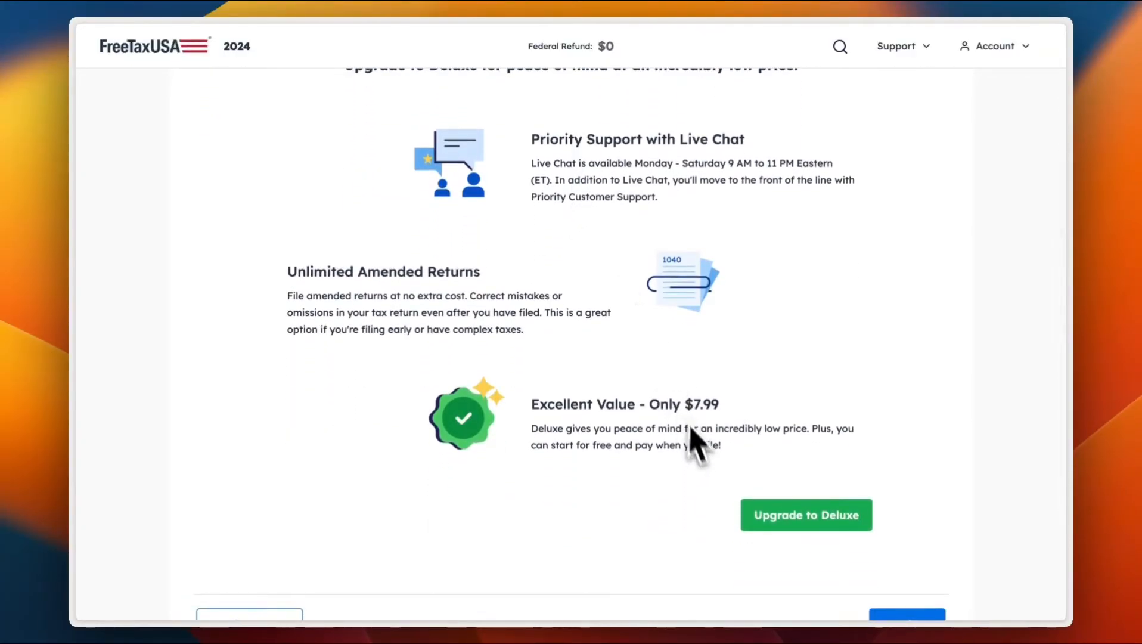
{"action": "scroll", "coordinate": [700, 417], "scroll_direction": "down", "scroll_amount": 3}
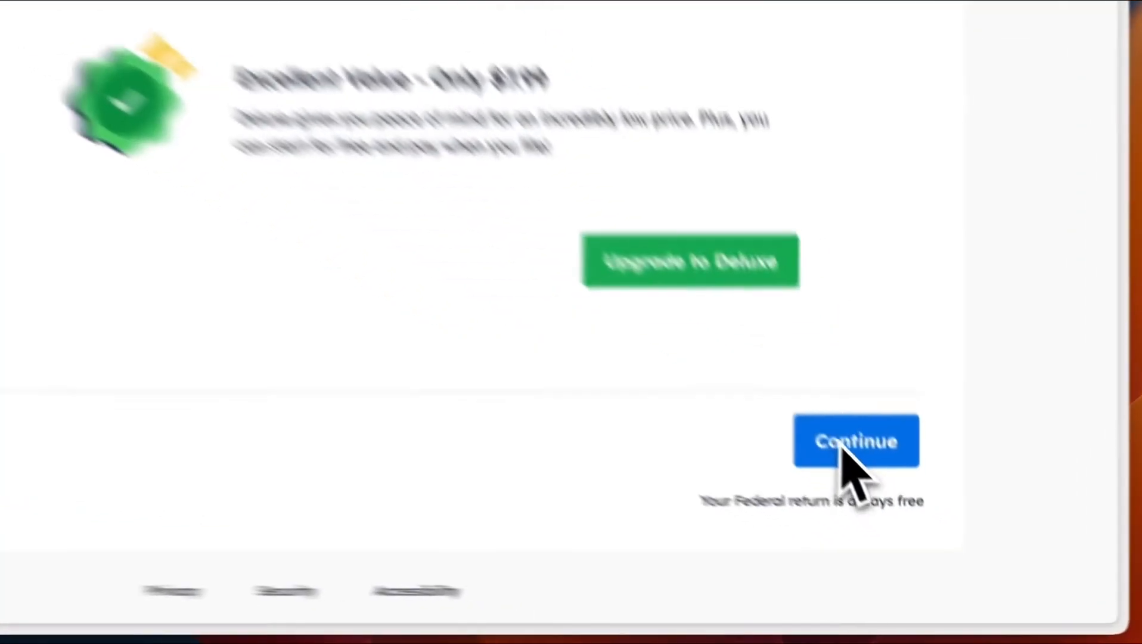
{"action": "left_click", "coordinate": [915, 520]}
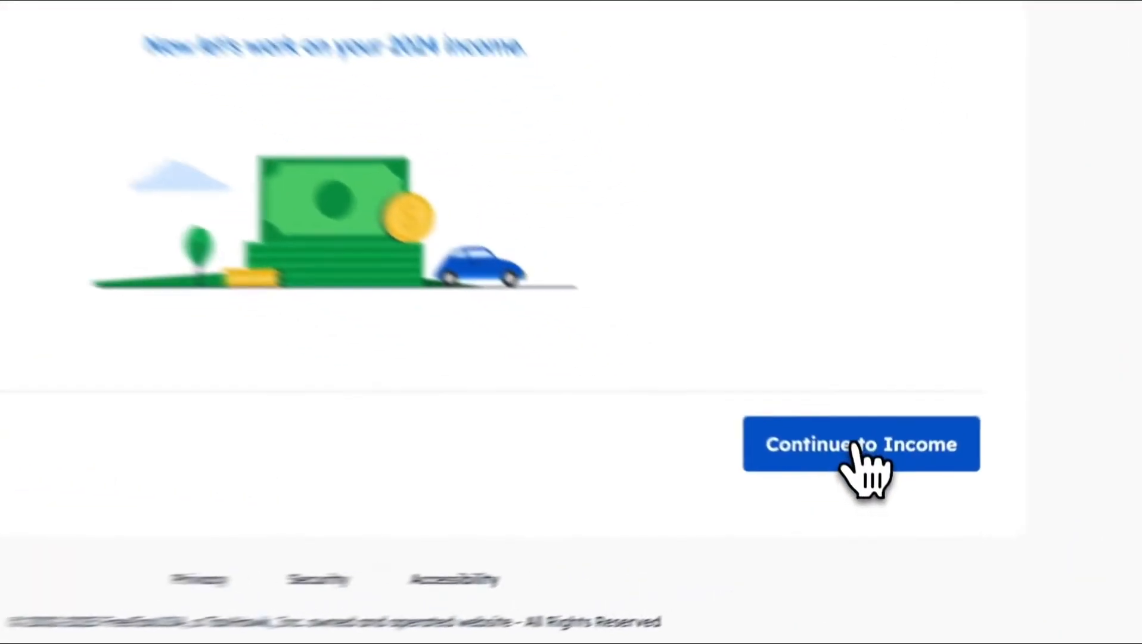
Step: Begin the Income section and answer 'Yes - I'll enter my W-2 now'
{"action": "left_click", "coordinate": [869, 482]}
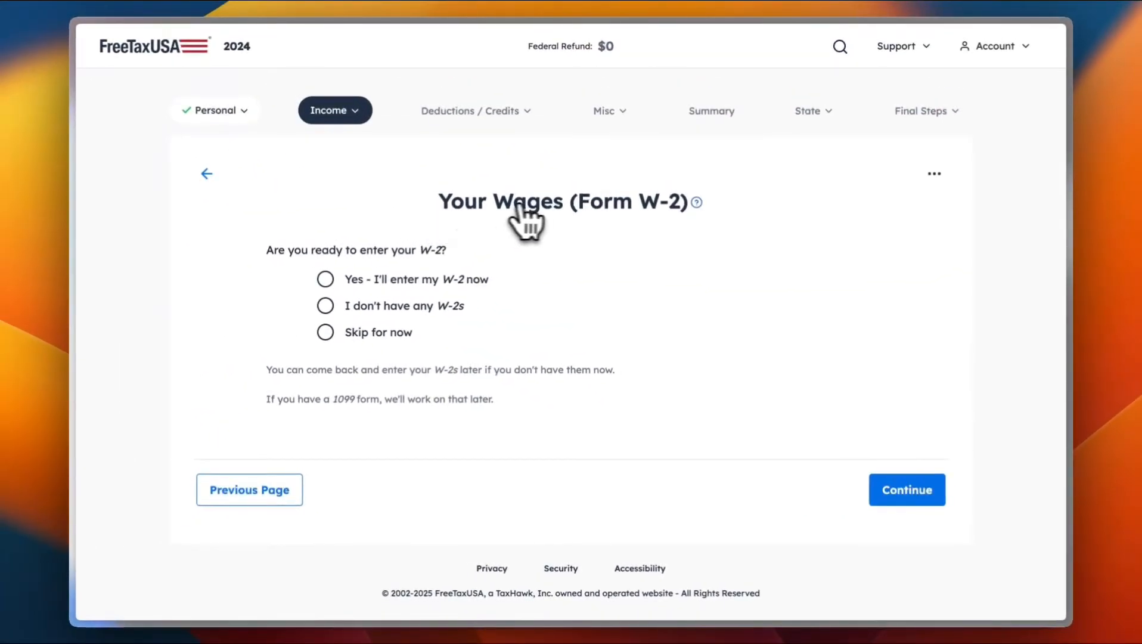
{"action": "left_click", "coordinate": [326, 305]}
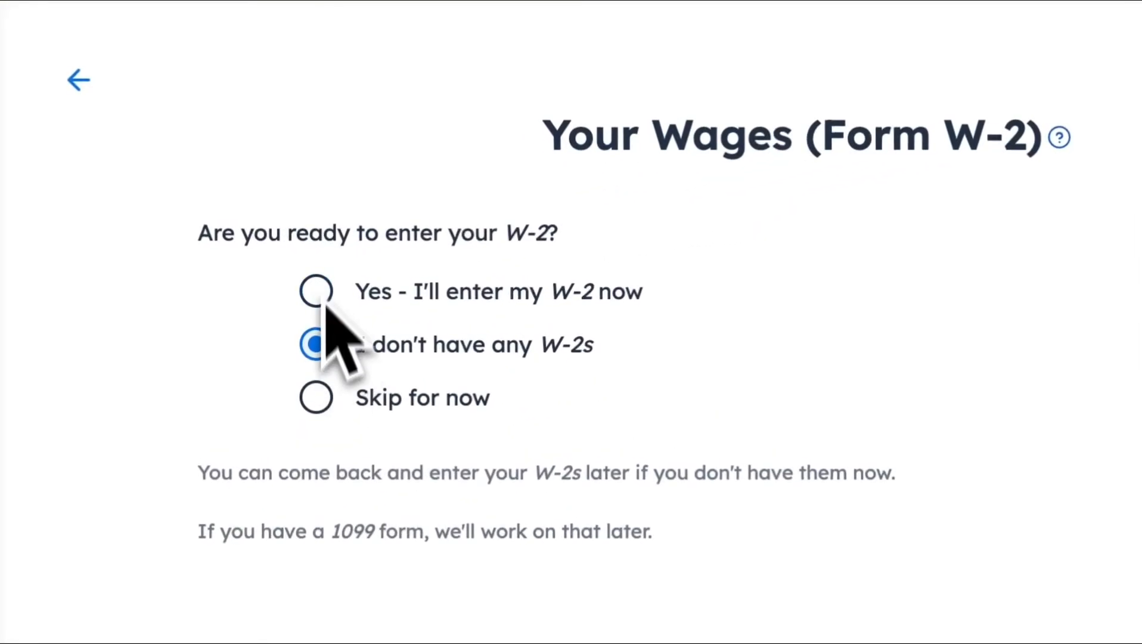
{"action": "left_click", "coordinate": [316, 283]}
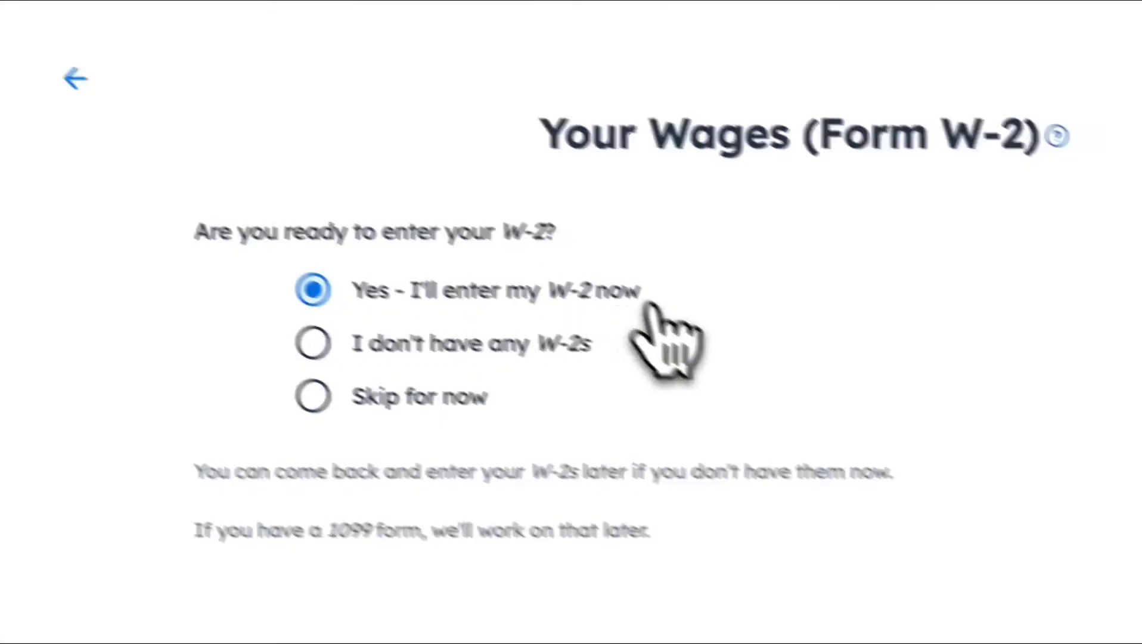
{"action": "left_click", "coordinate": [759, 376]}
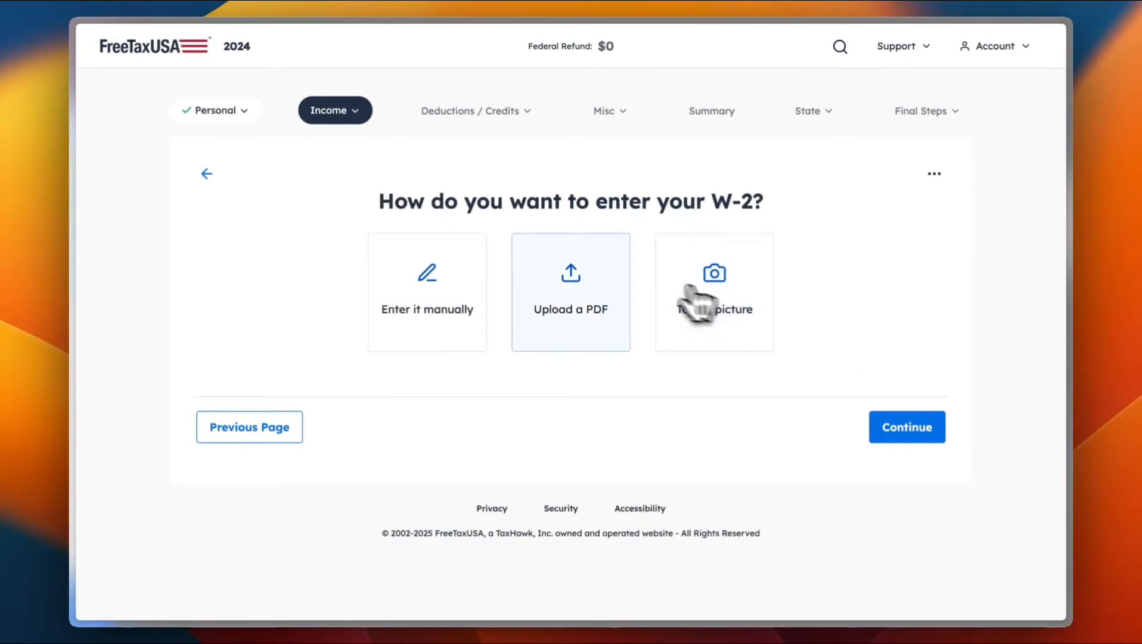
Step: Choose 'Enter it manually', scroll through the blank W-2 form, and cancel without saving
{"action": "left_click", "coordinate": [434, 273]}
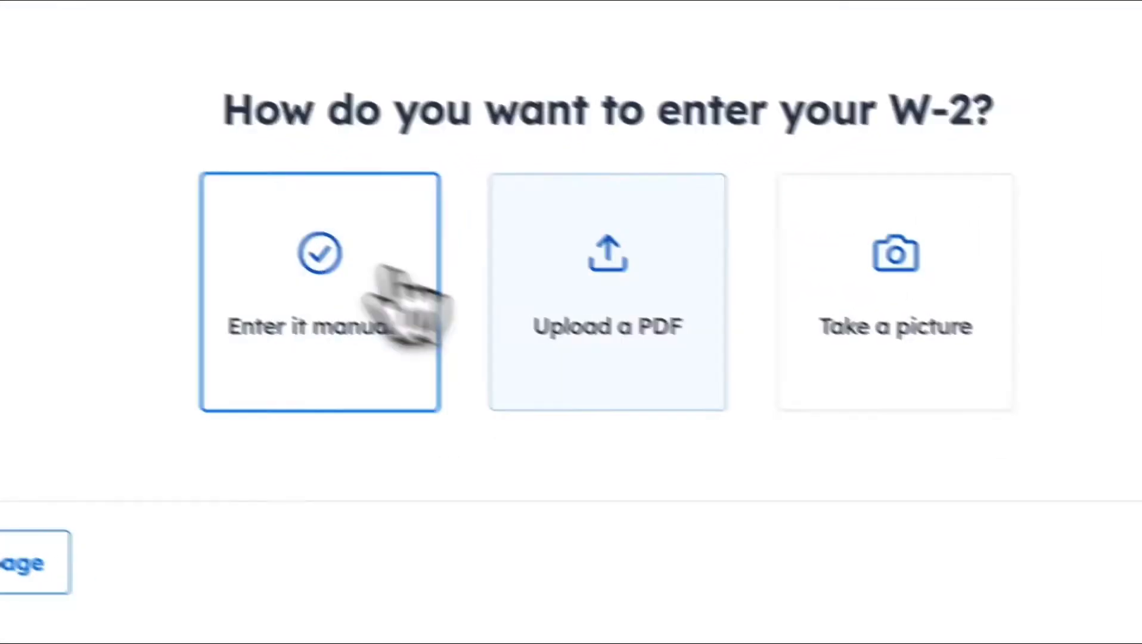
{"action": "left_click", "coordinate": [809, 398]}
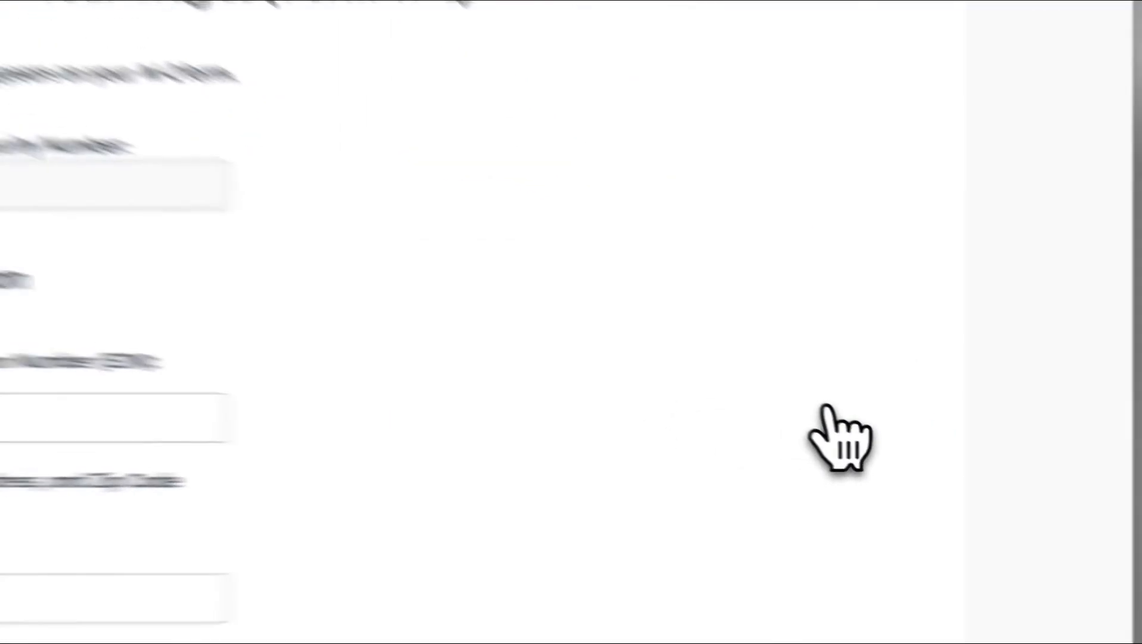
{"action": "scroll", "coordinate": [622, 396], "scroll_direction": "down", "scroll_amount": 3}
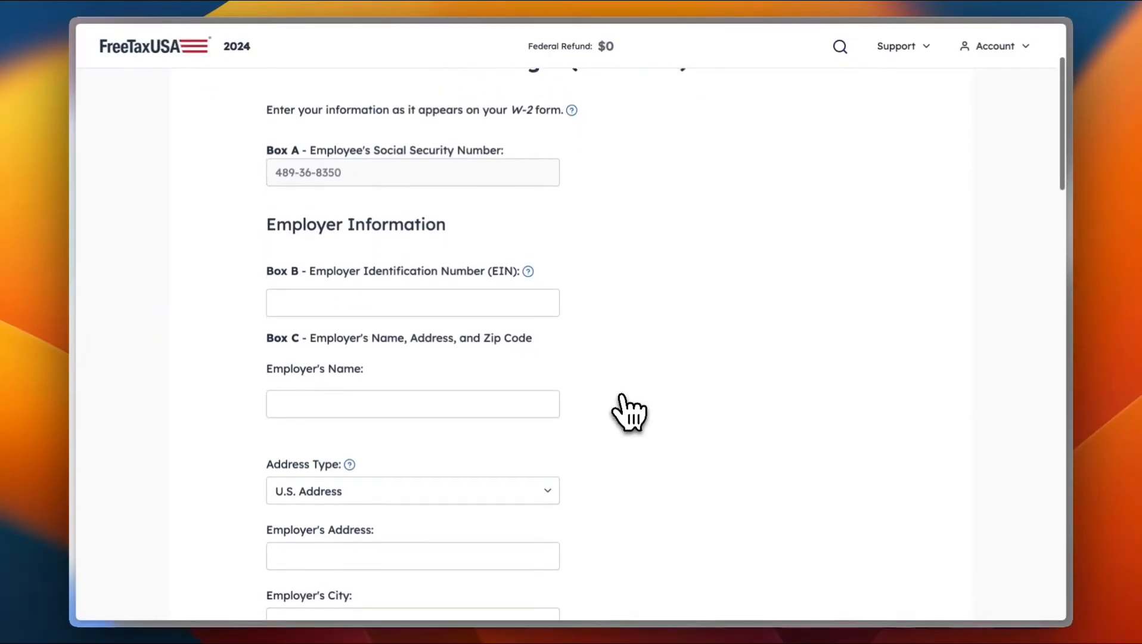
{"action": "scroll", "coordinate": [629, 412], "scroll_direction": "down", "scroll_amount": 2}
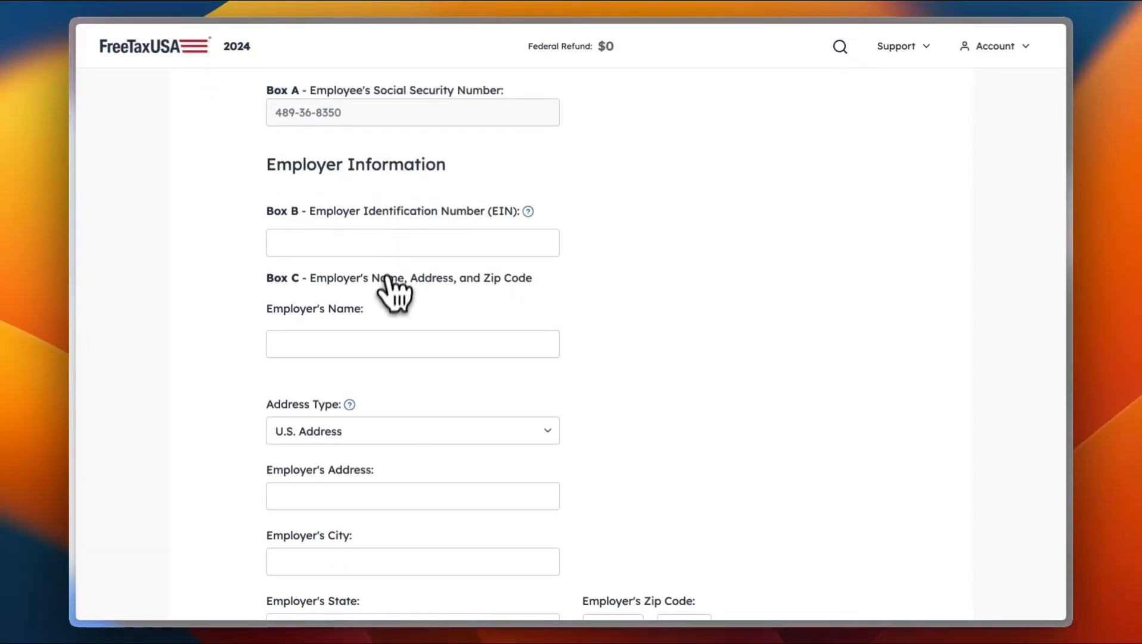
{"action": "scroll", "coordinate": [398, 333], "scroll_direction": "down", "scroll_amount": 10}
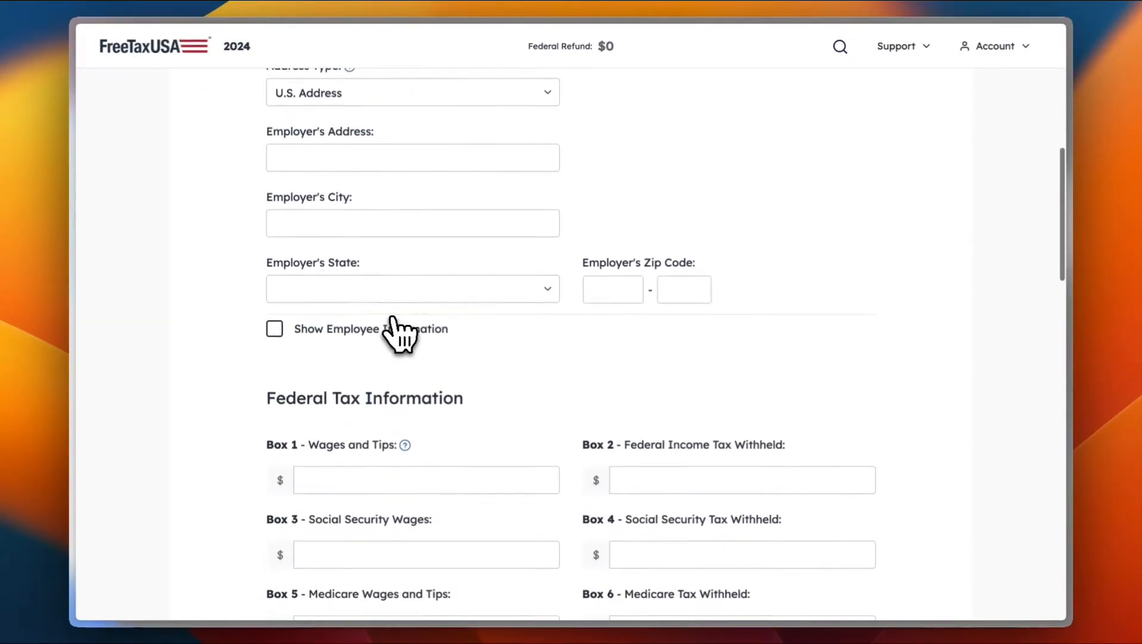
{"action": "scroll", "coordinate": [398, 334], "scroll_direction": "down", "scroll_amount": 20}
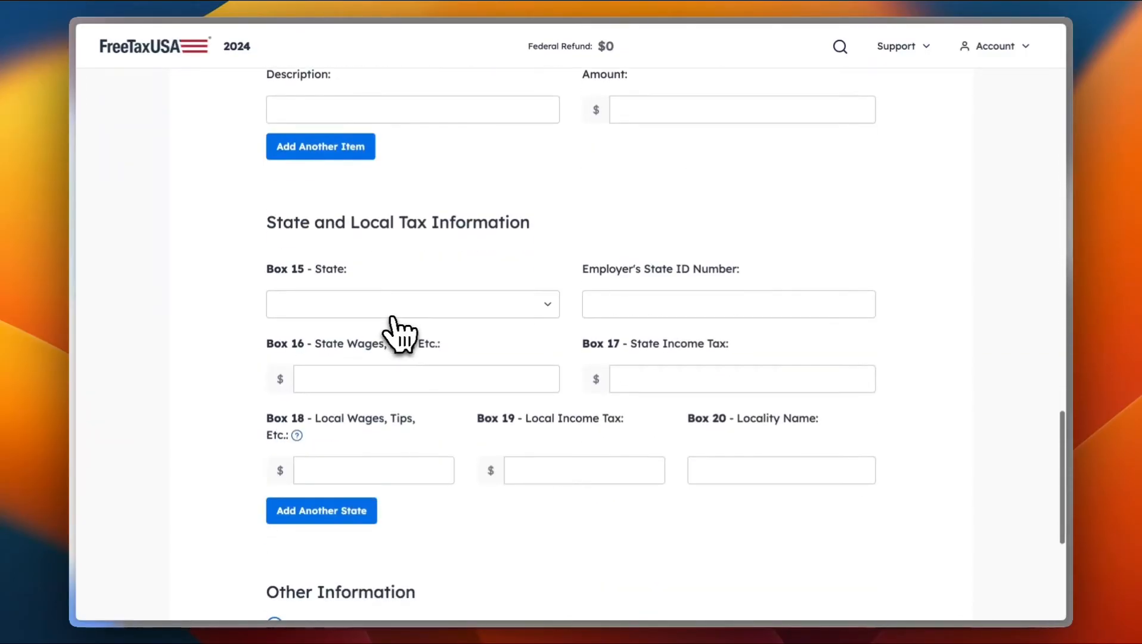
{"action": "scroll", "coordinate": [398, 334], "scroll_direction": "down", "scroll_amount": 2}
{"action": "left_click", "coordinate": [225, 491]}
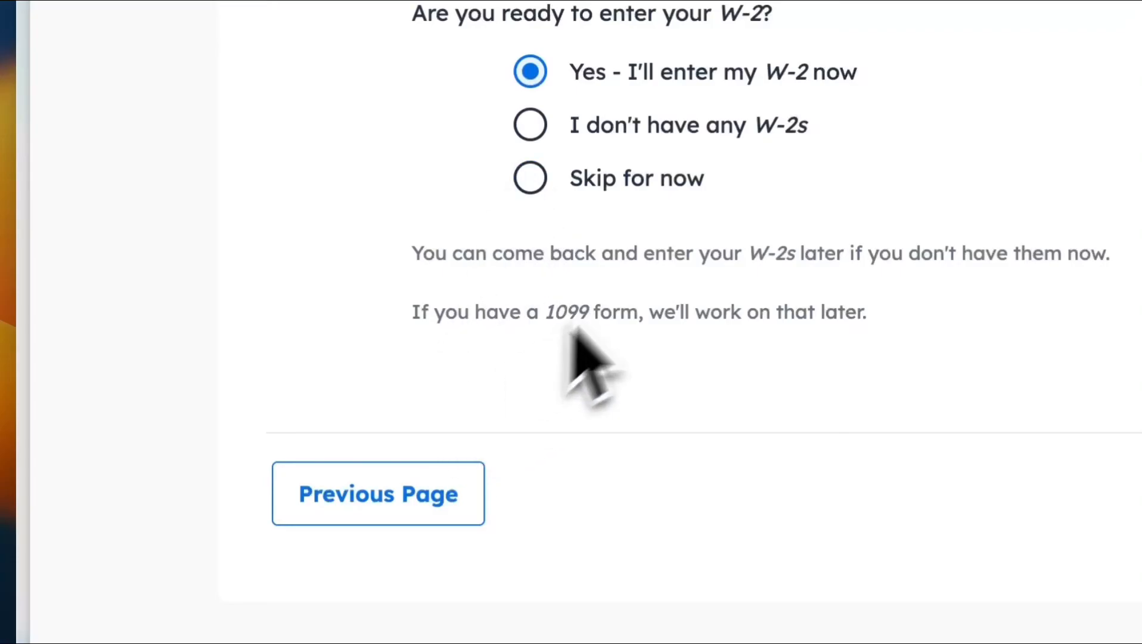
Step: Choose to skip the W-2 for now and continue to the Your Income page
{"action": "left_click", "coordinate": [628, 187]}
{"action": "left_click", "coordinate": [802, 426]}
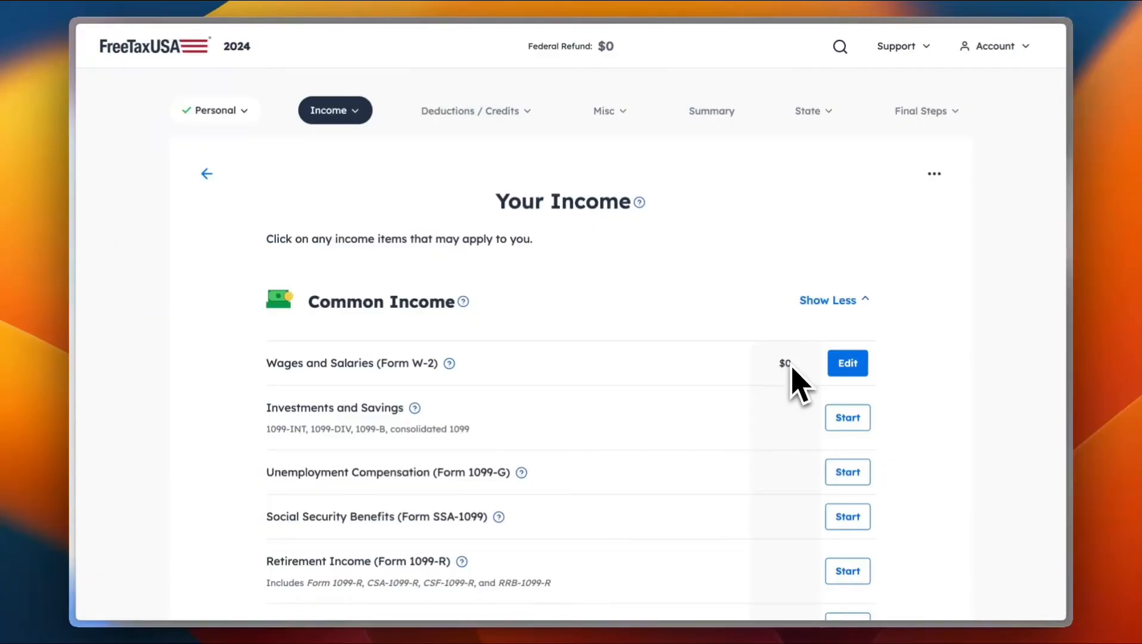
{"action": "scroll", "coordinate": [561, 425], "scroll_direction": "down", "scroll_amount": 2}
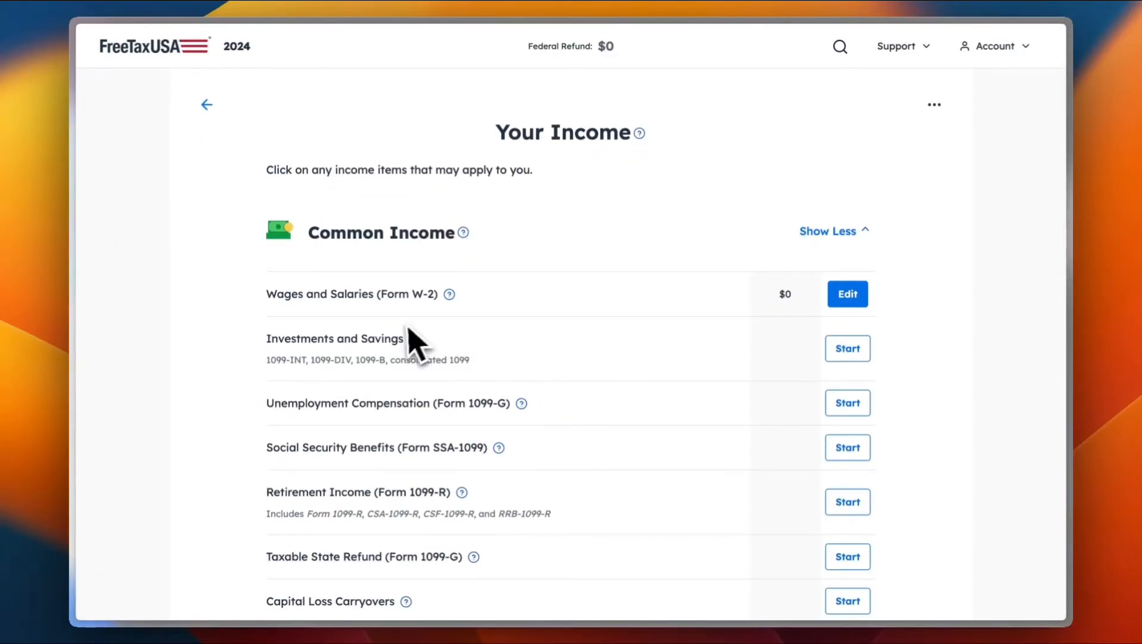
{"action": "scroll", "coordinate": [516, 355], "scroll_direction": "down", "scroll_amount": 3}
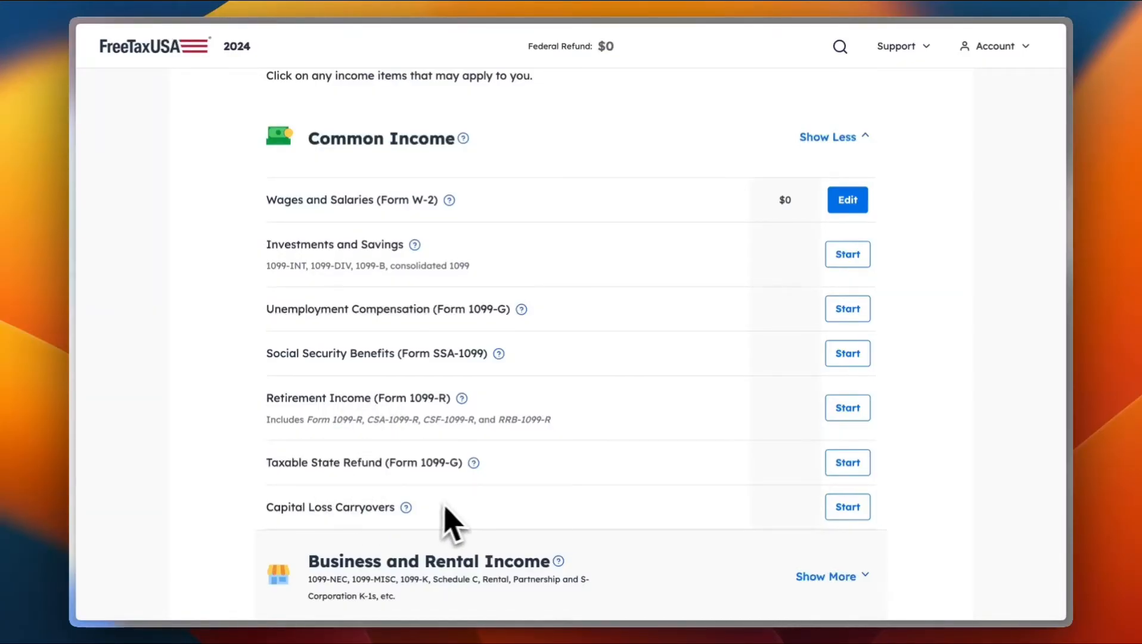
{"action": "scroll", "coordinate": [447, 513], "scroll_direction": "down", "scroll_amount": 5}
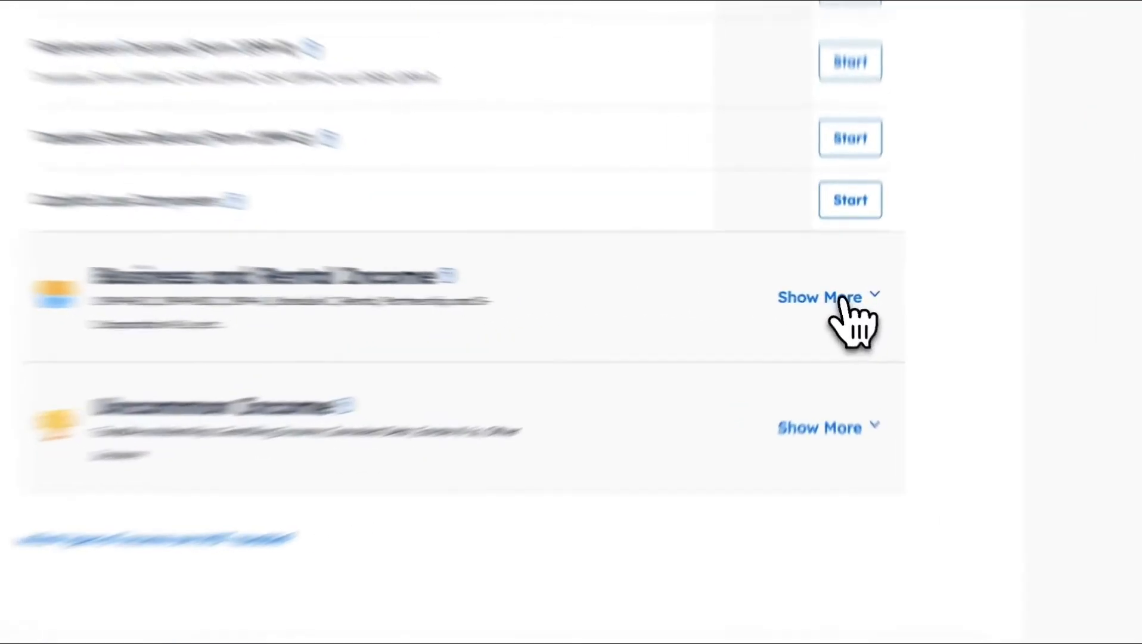
Step: Expand Business and Rental Income and Uncommon Income, reviewing both lists
{"action": "left_click", "coordinate": [830, 299]}
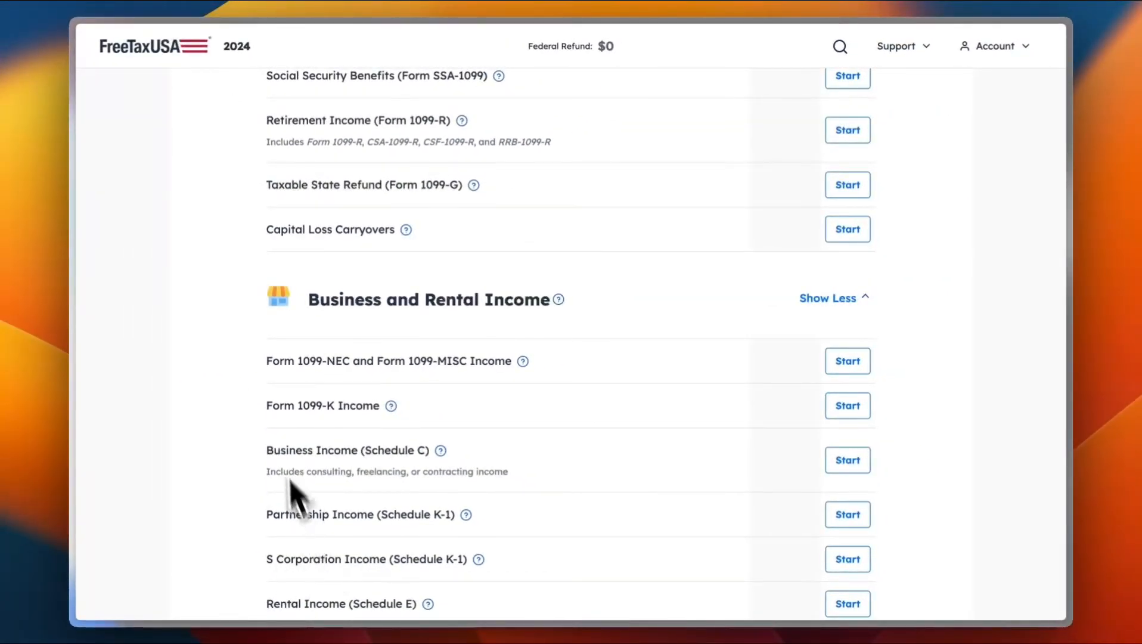
{"action": "scroll", "coordinate": [397, 399], "scroll_direction": "down", "scroll_amount": 5}
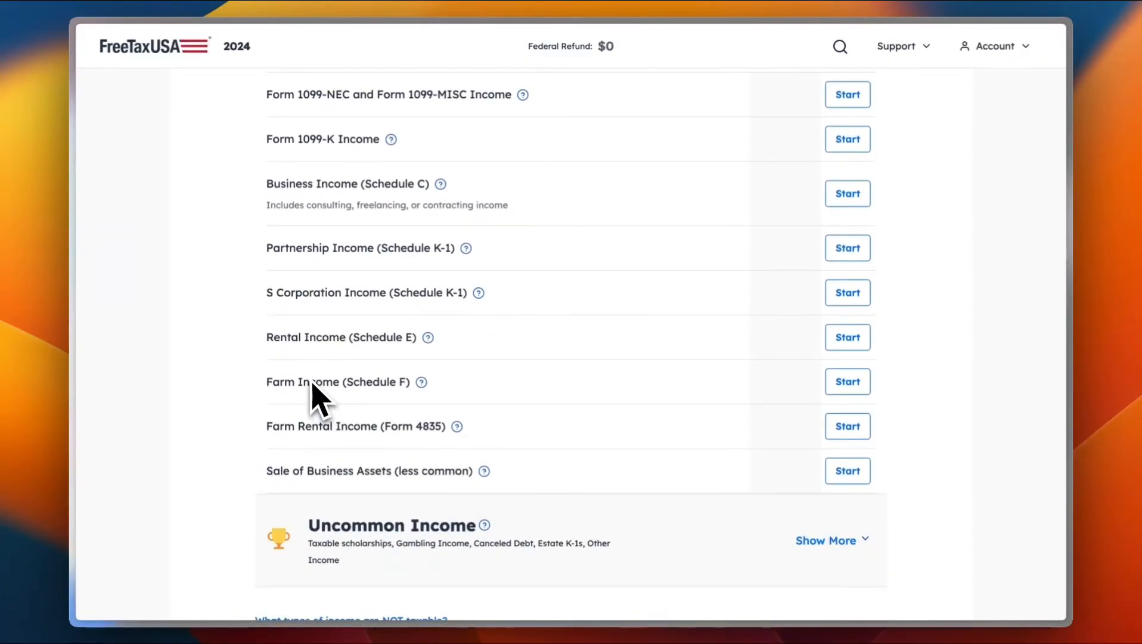
{"action": "scroll", "coordinate": [387, 364], "scroll_direction": "down", "scroll_amount": 3}
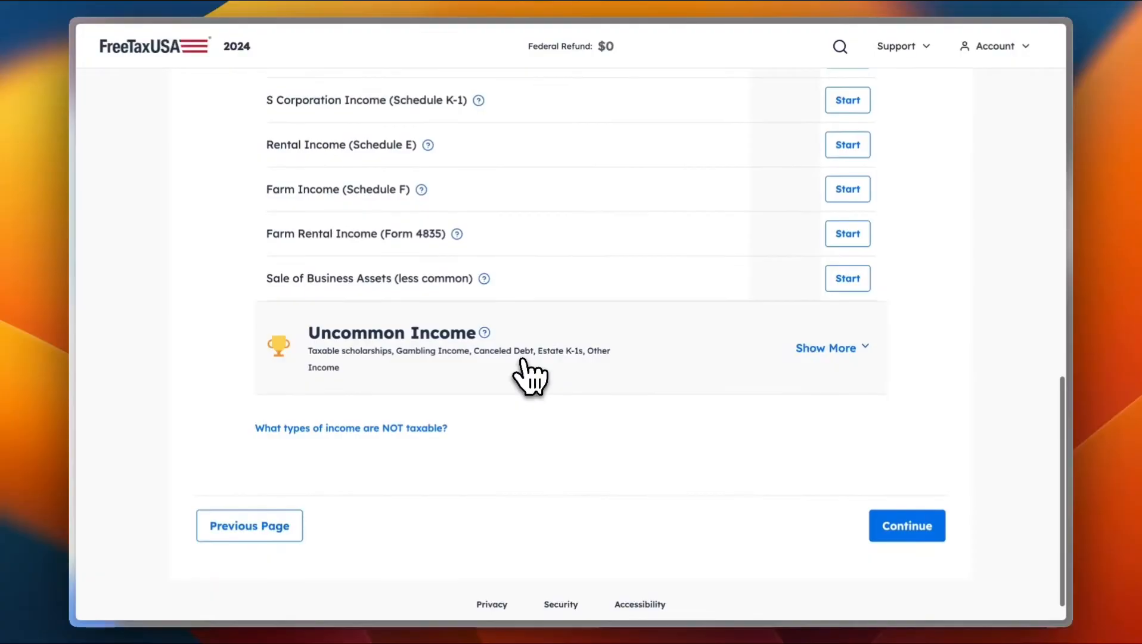
{"action": "left_click", "coordinate": [834, 349]}
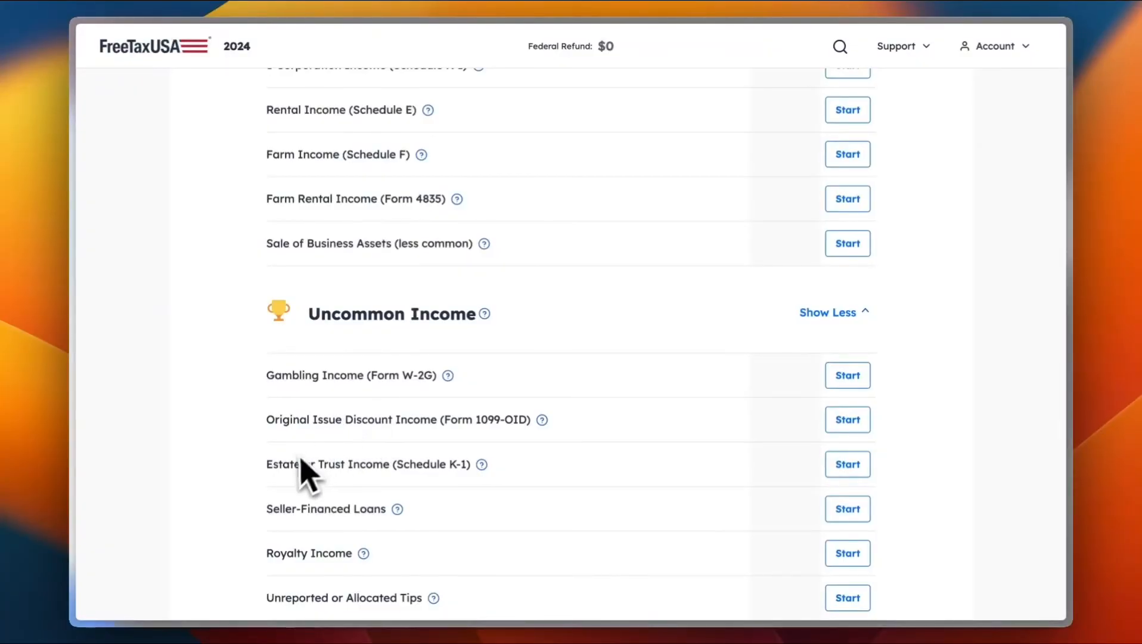
{"action": "scroll", "coordinate": [302, 457], "scroll_direction": "down", "scroll_amount": 5}
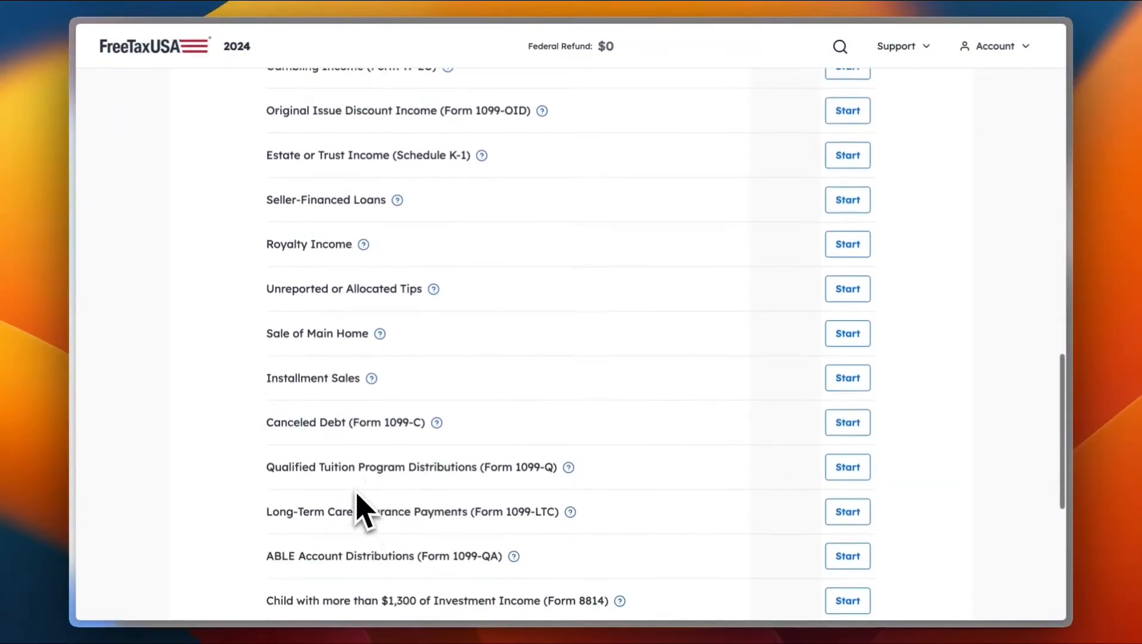
{"action": "scroll", "coordinate": [360, 507], "scroll_direction": "down", "scroll_amount": 7}
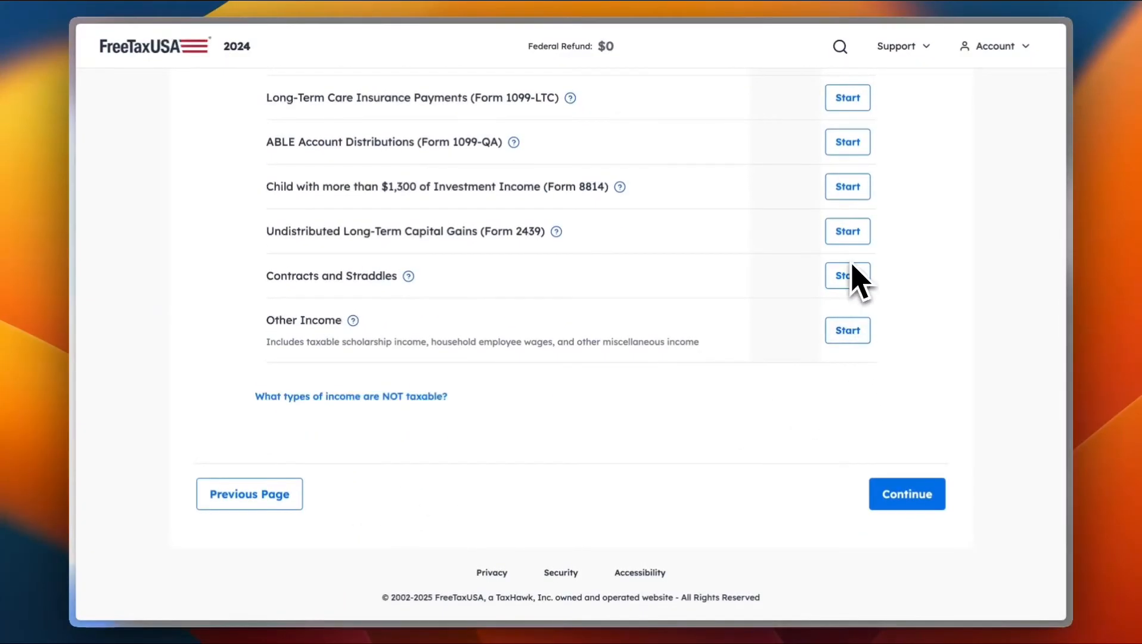
{"action": "scroll", "coordinate": [852, 266], "scroll_direction": "up", "scroll_amount": 20}
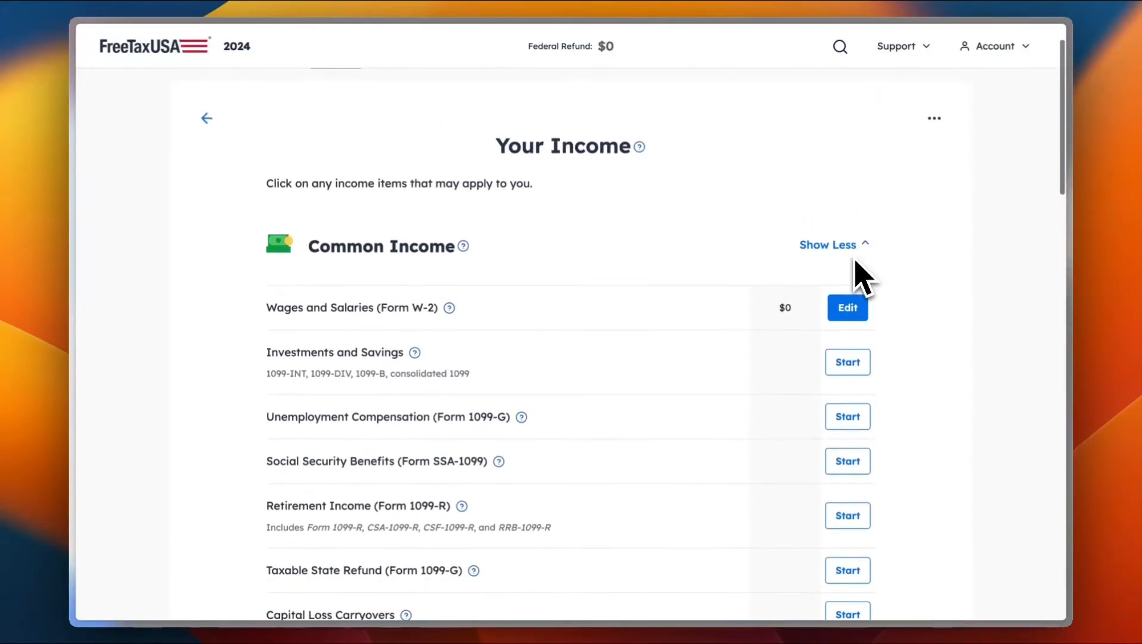
{"action": "scroll", "coordinate": [856, 267], "scroll_direction": "down", "scroll_amount": 16}
{"action": "scroll", "coordinate": [834, 381], "scroll_direction": "up", "scroll_amount": 2}
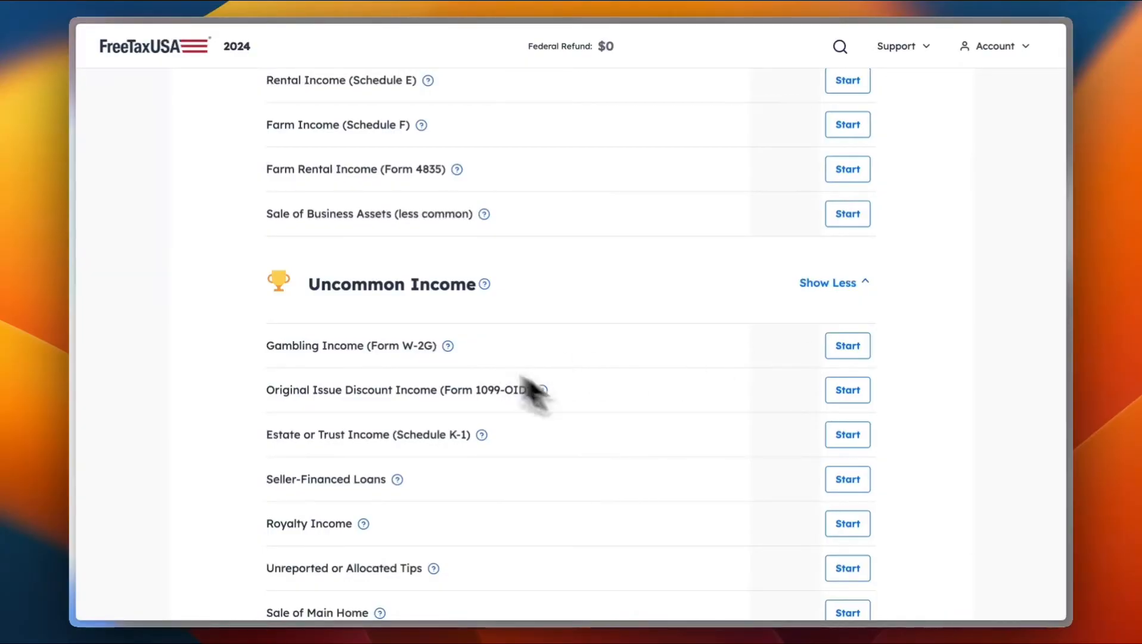
{"action": "scroll", "coordinate": [783, 439], "scroll_direction": "up", "scroll_amount": 15}
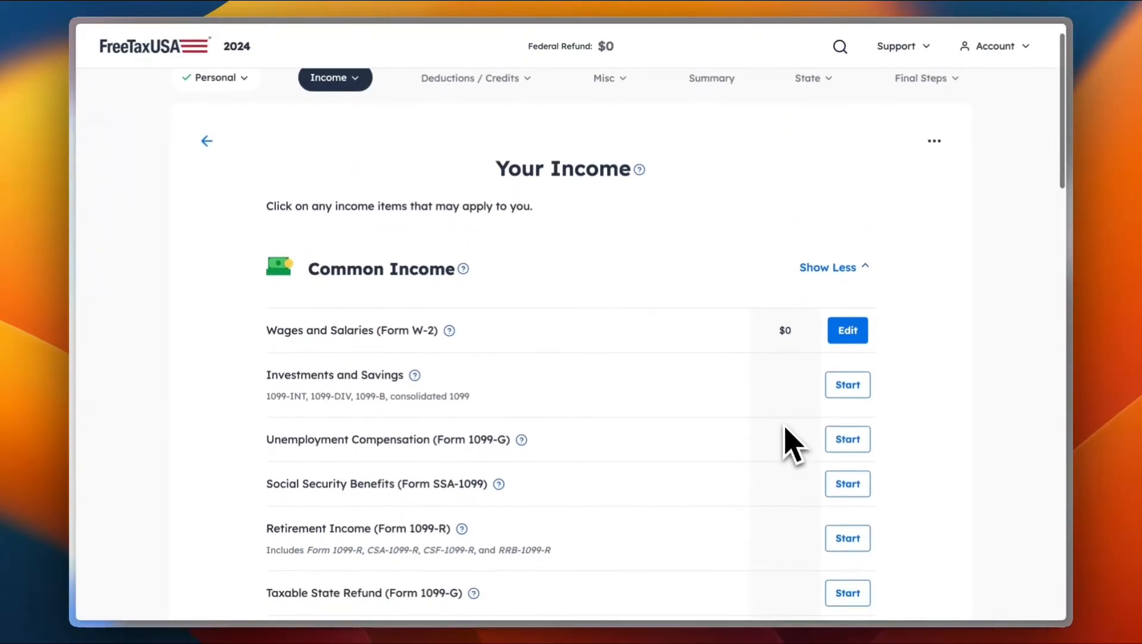
Step: Reopen Wages and Salaries (Form W-2) and continue with 'Skip for now' kept
{"action": "left_click", "coordinate": [841, 331]}
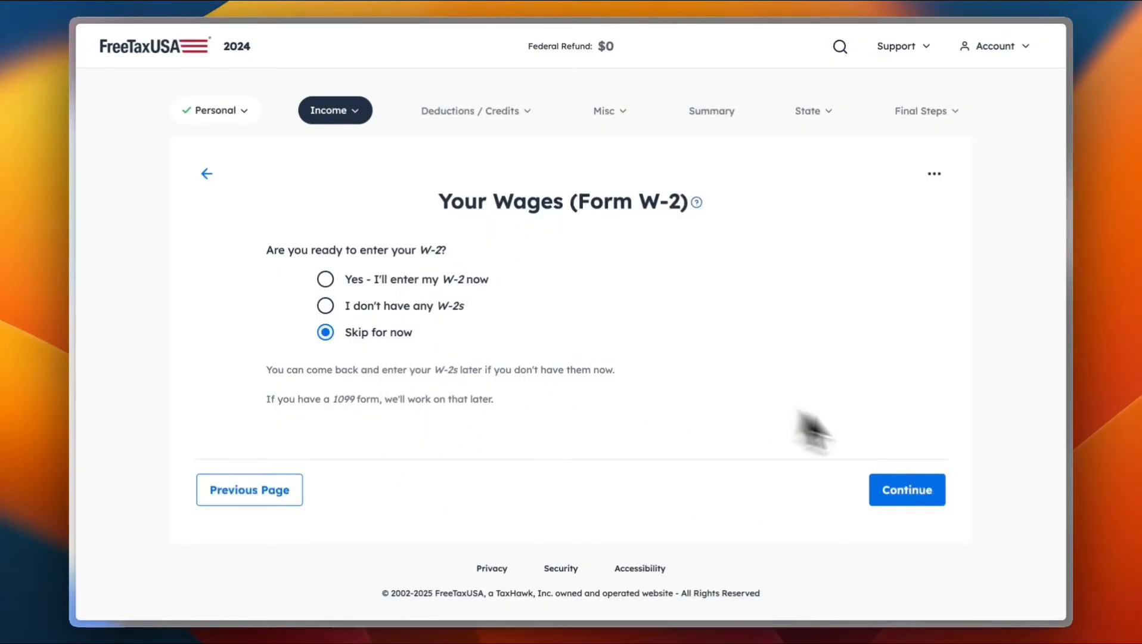
{"action": "left_click", "coordinate": [912, 492]}
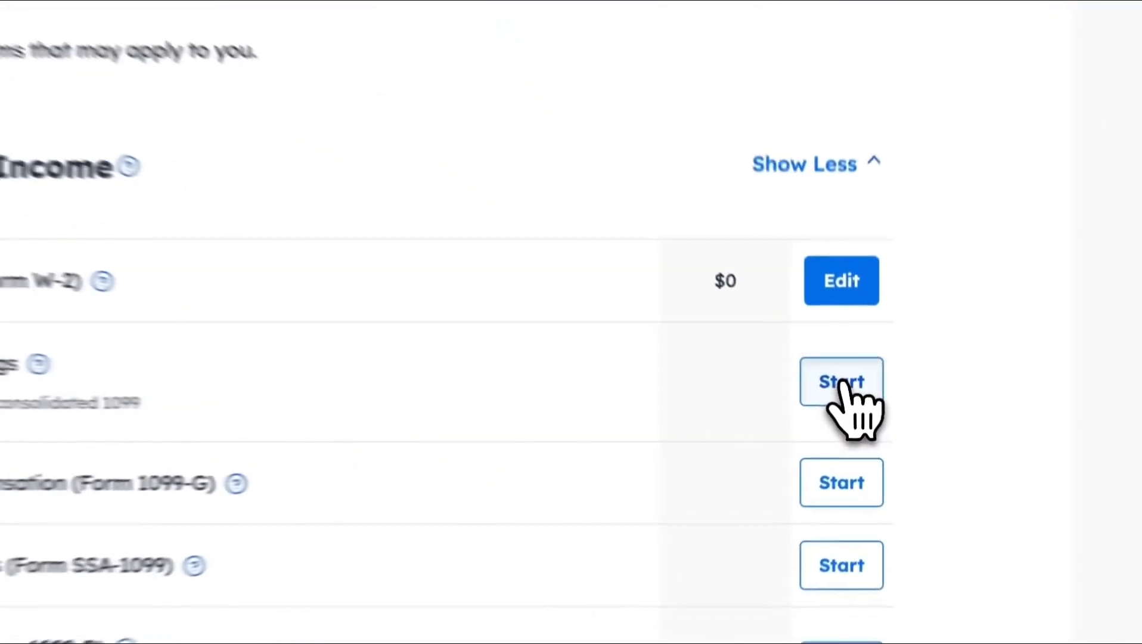
{"action": "left_click", "coordinate": [841, 382]}
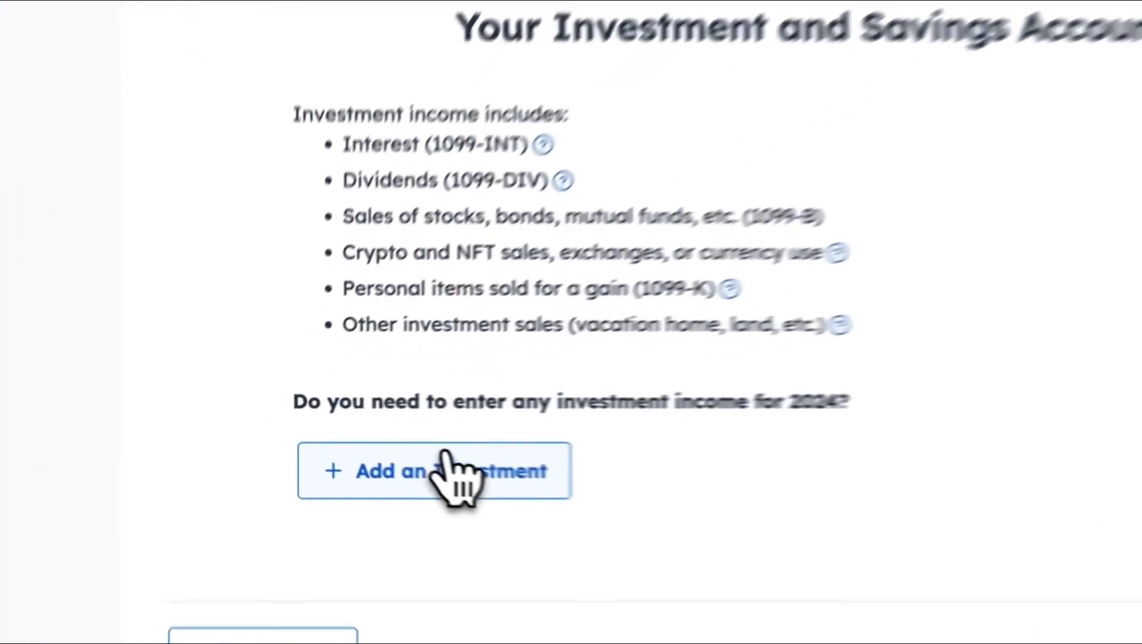
{"action": "left_click", "coordinate": [355, 451]}
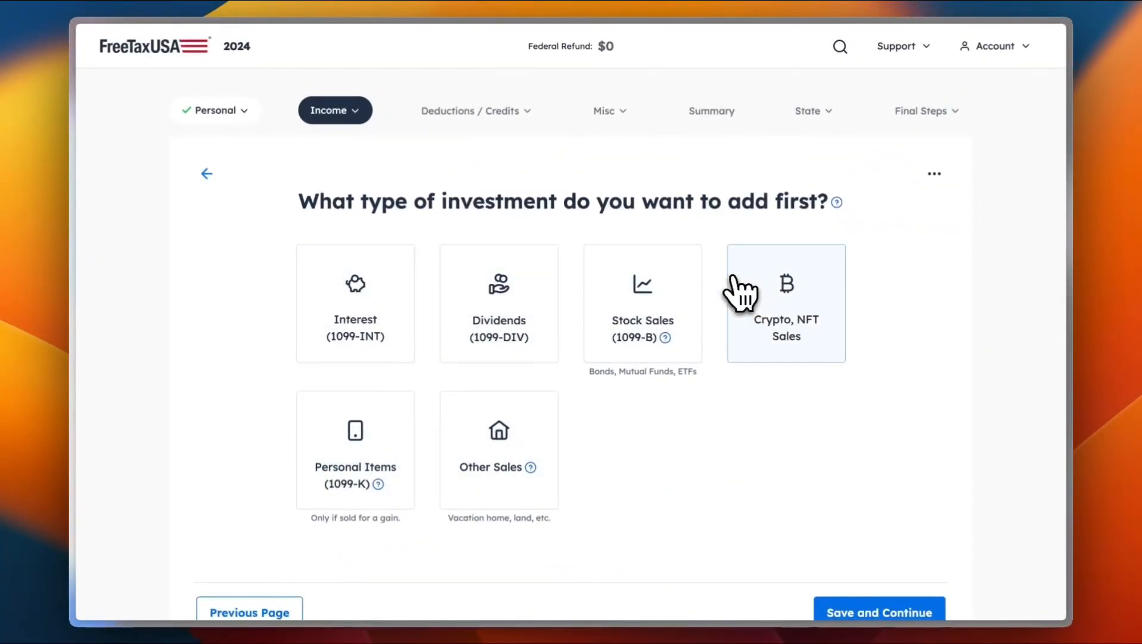
{"action": "left_click", "coordinate": [773, 280]}
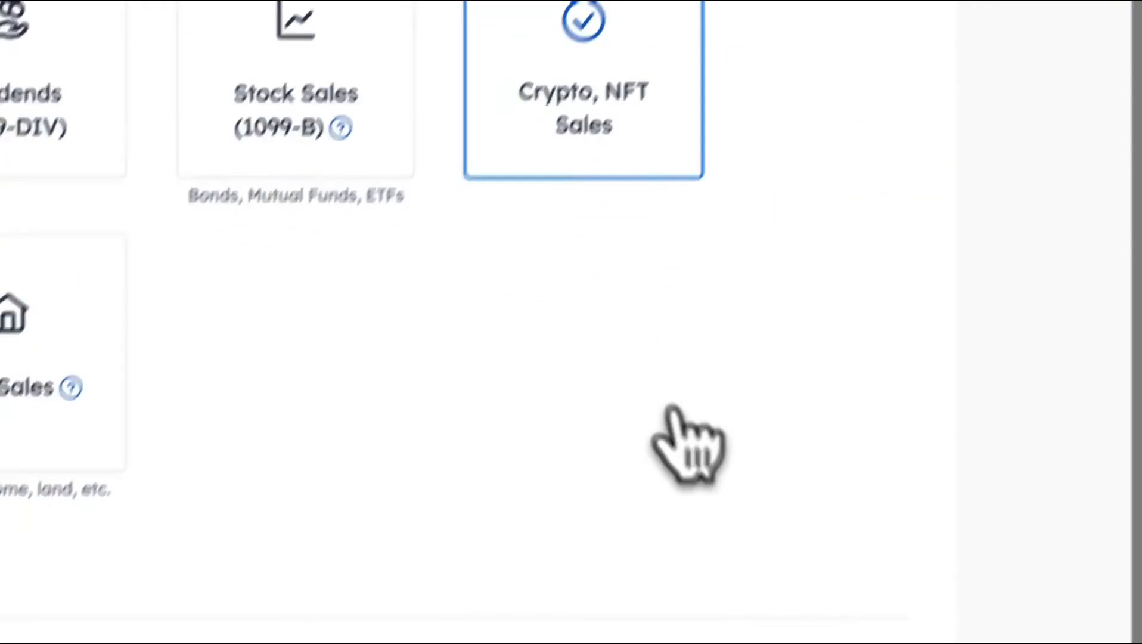
{"action": "left_click", "coordinate": [851, 524]}
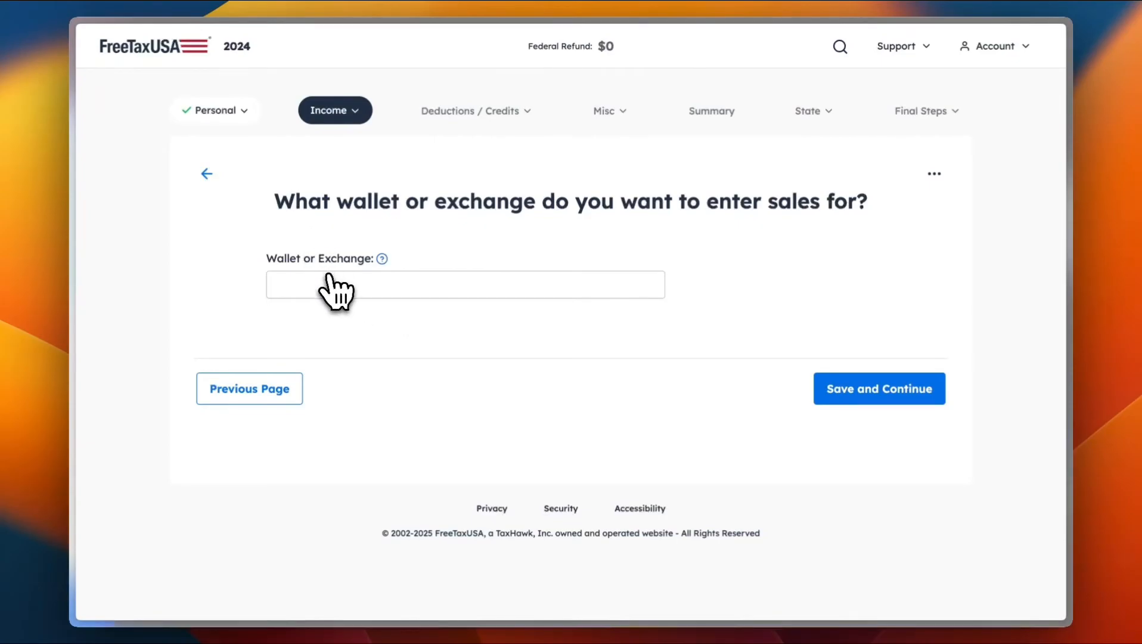
{"action": "left_click", "coordinate": [244, 384]}
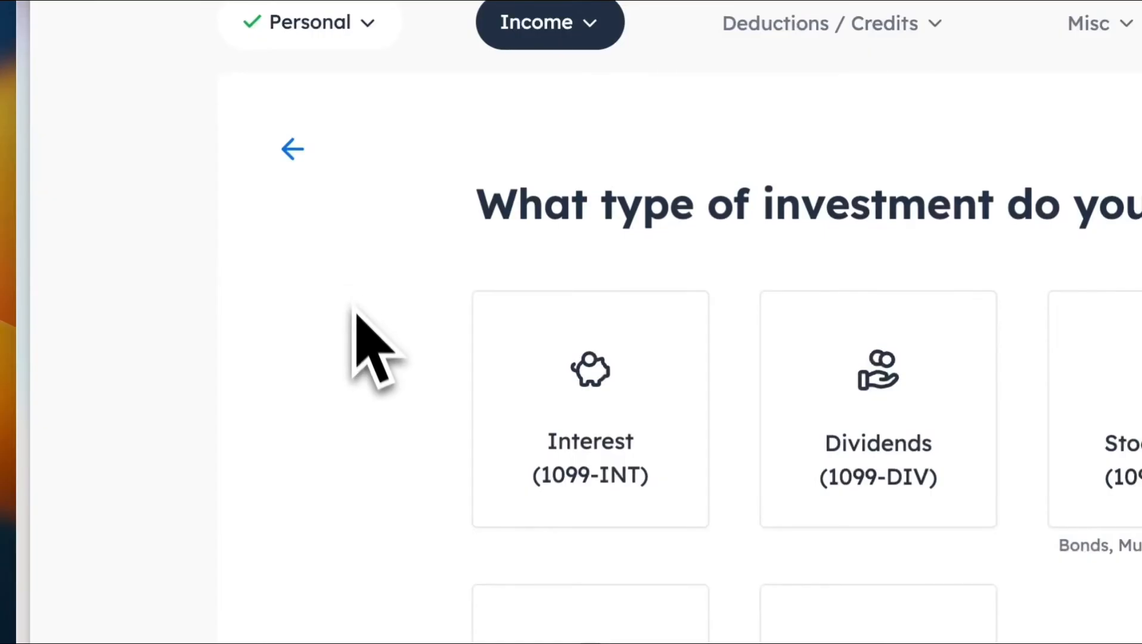
{"action": "scroll", "coordinate": [324, 512], "scroll_direction": "down", "scroll_amount": 2}
{"action": "left_click", "coordinate": [292, 57]}
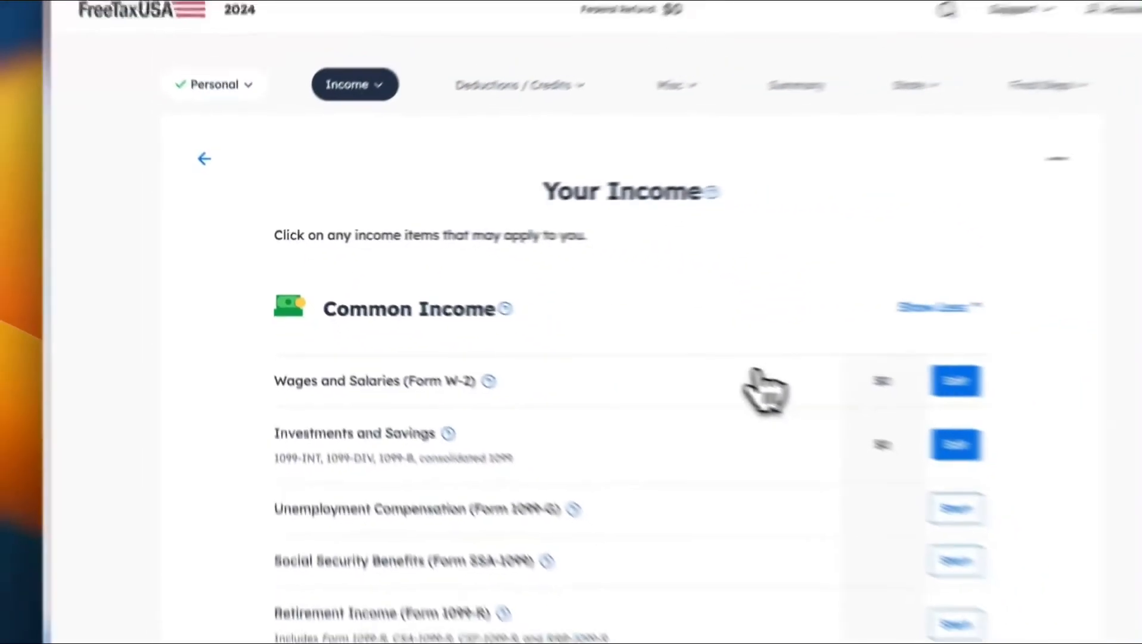
Step: Leave the Your Income list and go to the 2024 cryptocurrency question
{"action": "scroll", "coordinate": [765, 390], "scroll_direction": "down", "scroll_amount": 10}
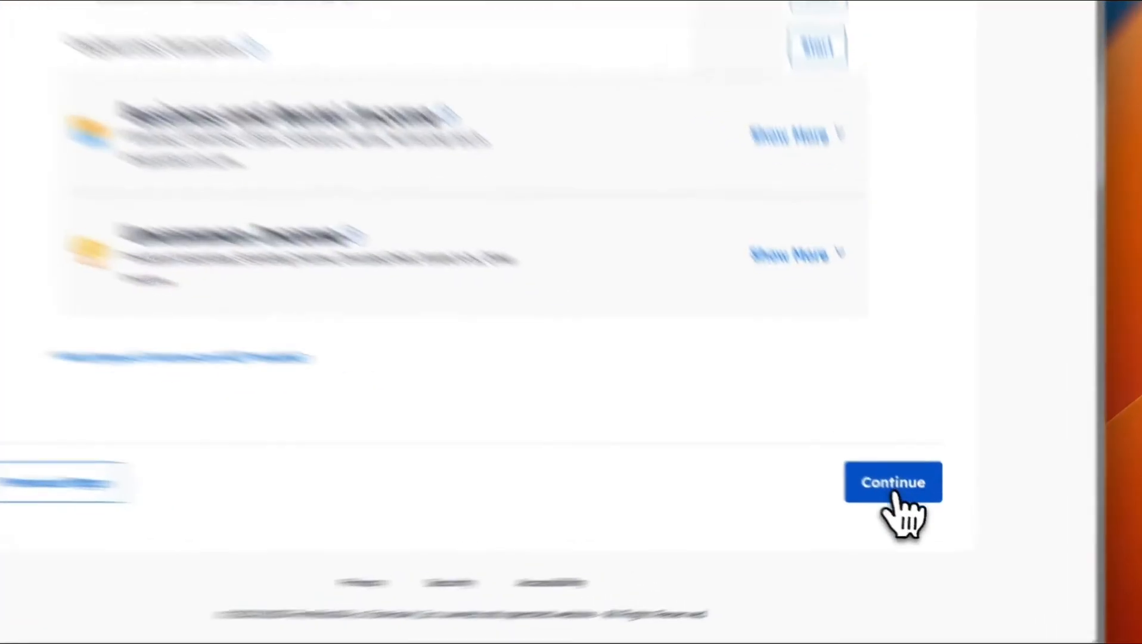
{"action": "left_click", "coordinate": [908, 491]}
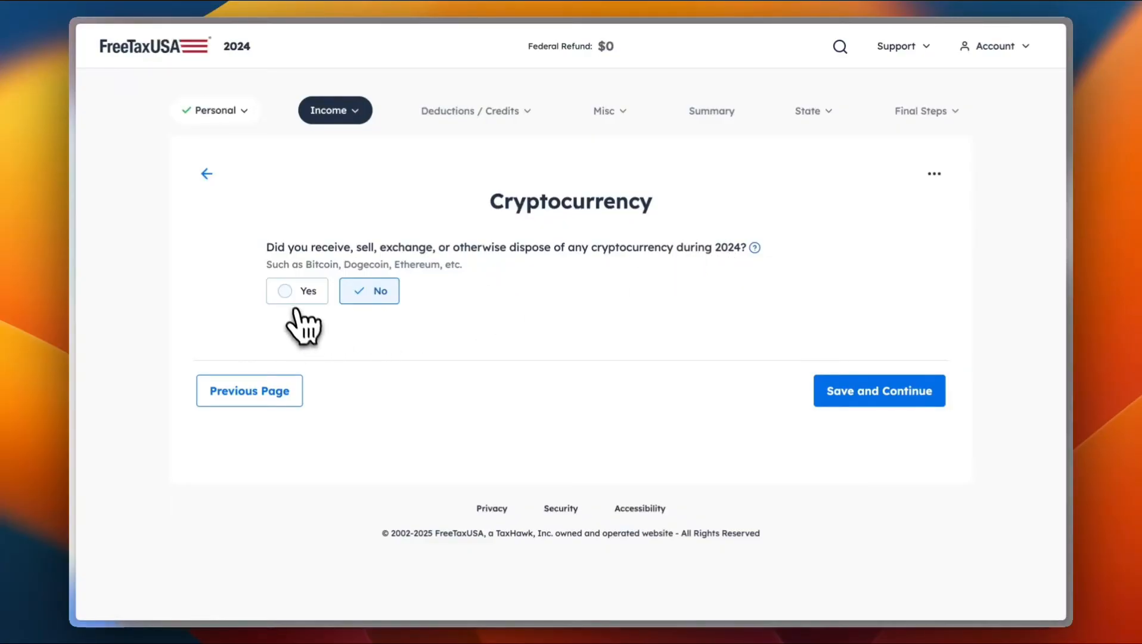
Step: Answer No to receiving, selling or exchanging crypto in 2024 and save
{"action": "left_click", "coordinate": [288, 291]}
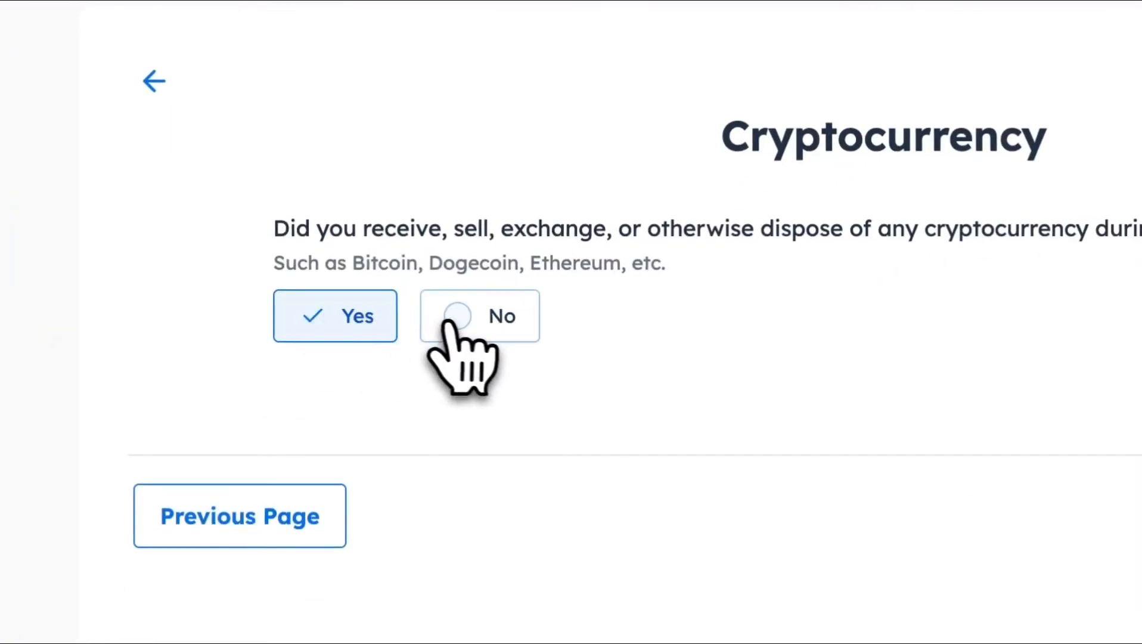
{"action": "left_click", "coordinate": [458, 317]}
{"action": "left_click", "coordinate": [789, 440]}
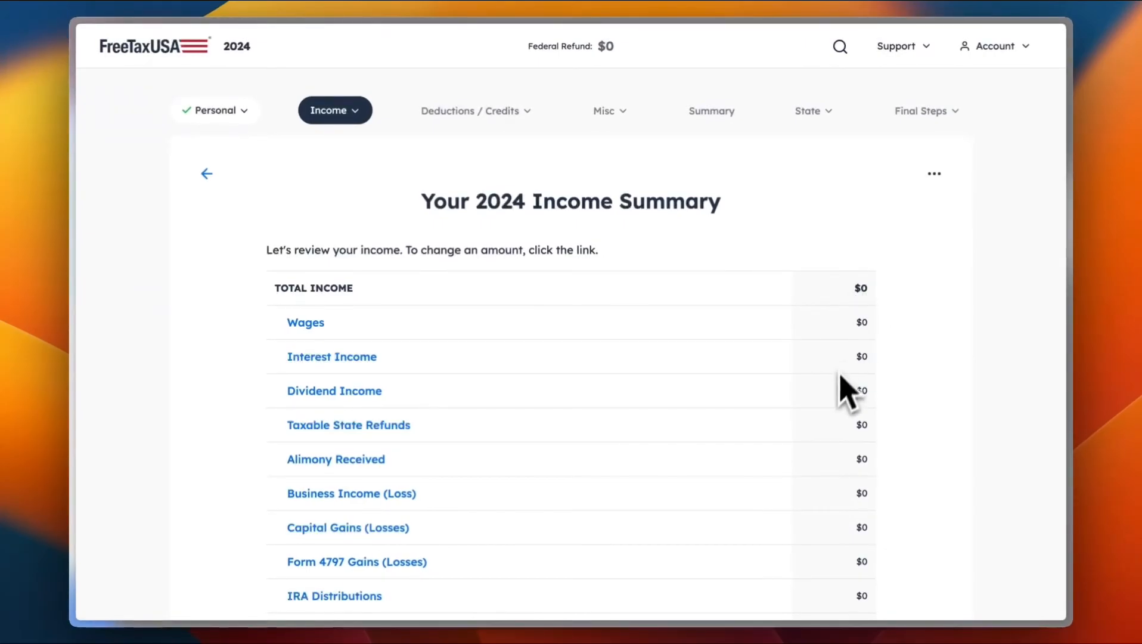
Step: Accept the $0 income summary and decline the $49.99 Pro Support offer
{"action": "scroll", "coordinate": [814, 355], "scroll_direction": "down", "scroll_amount": 7}
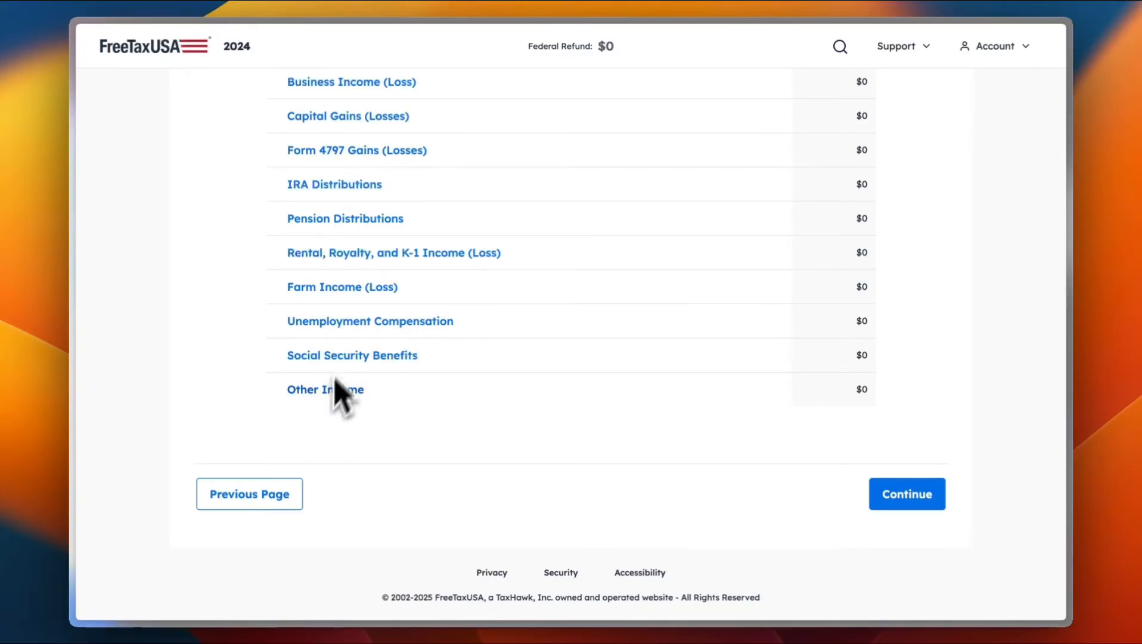
{"action": "left_click", "coordinate": [909, 494]}
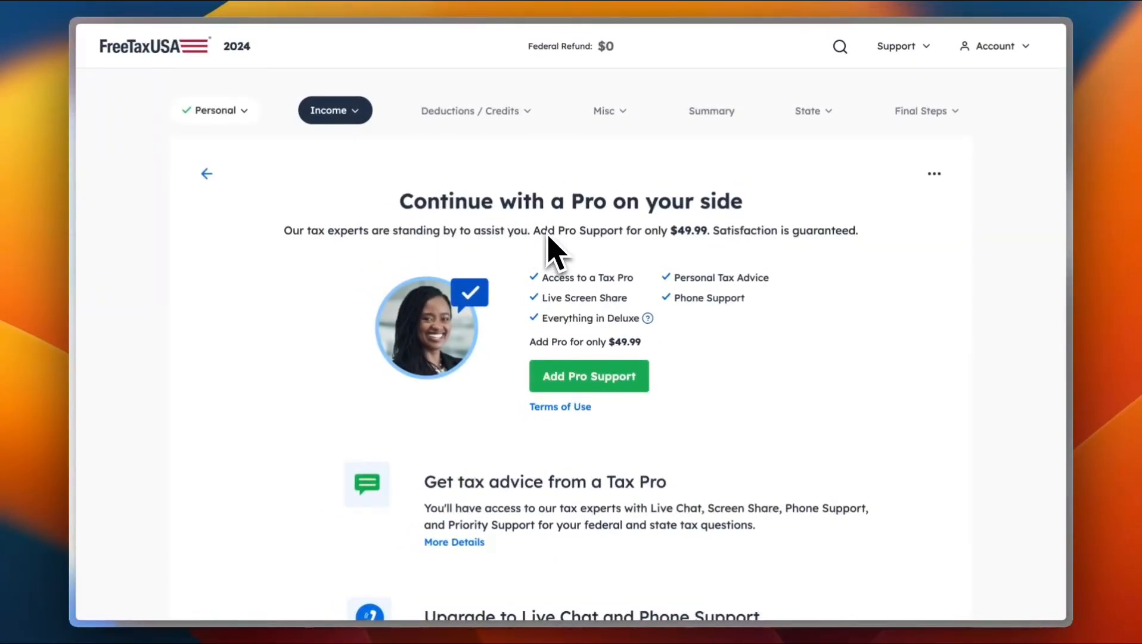
{"action": "scroll", "coordinate": [647, 280], "scroll_direction": "down", "scroll_amount": 10}
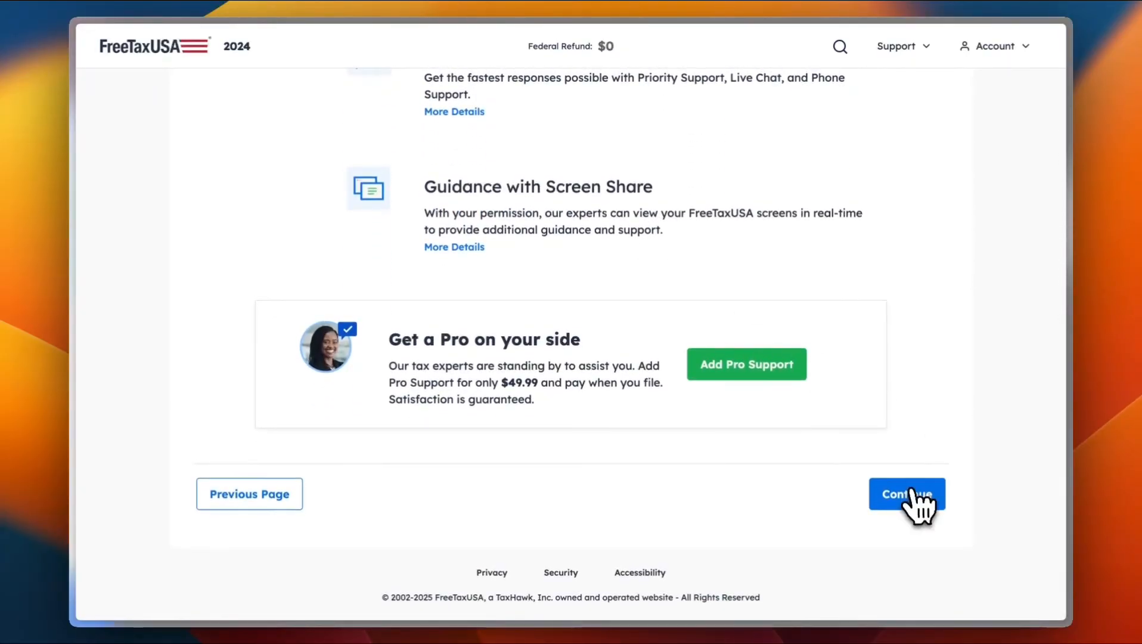
{"action": "left_click", "coordinate": [911, 498]}
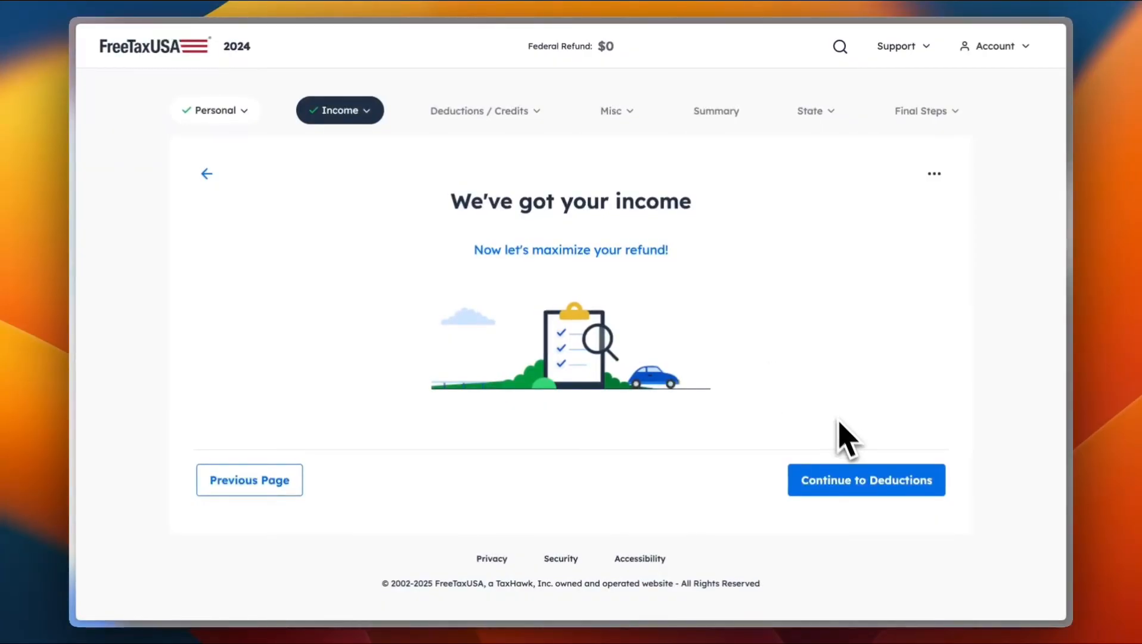
Step: Choose out-of-pocket medical expenses as a deduction and review the itemized deductions list
{"action": "left_click", "coordinate": [861, 486]}
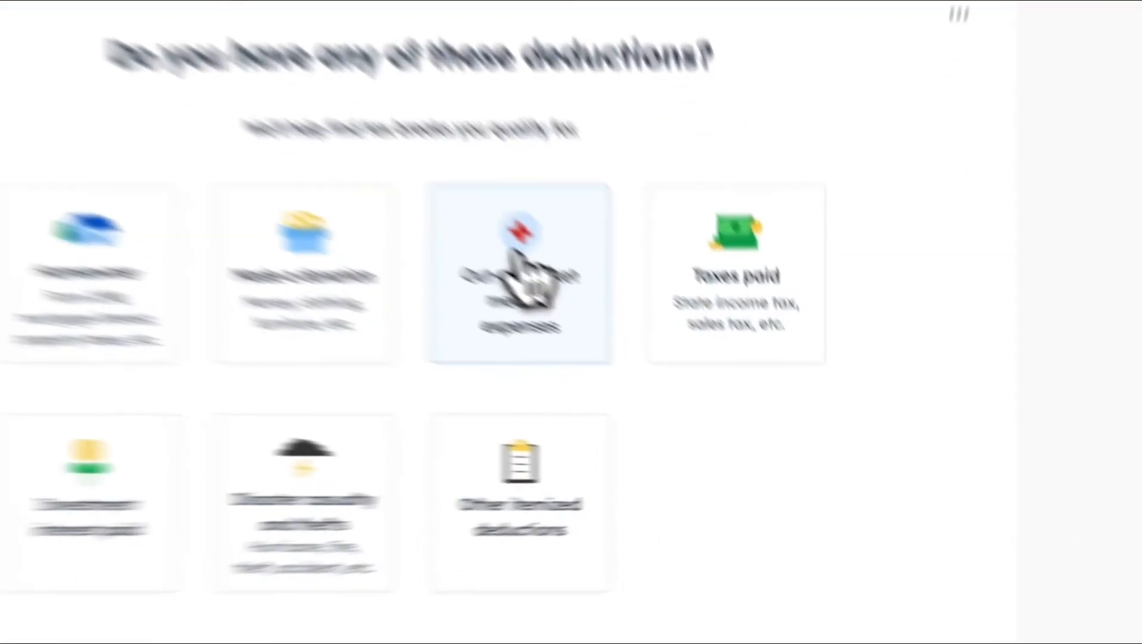
{"action": "left_click", "coordinate": [513, 254]}
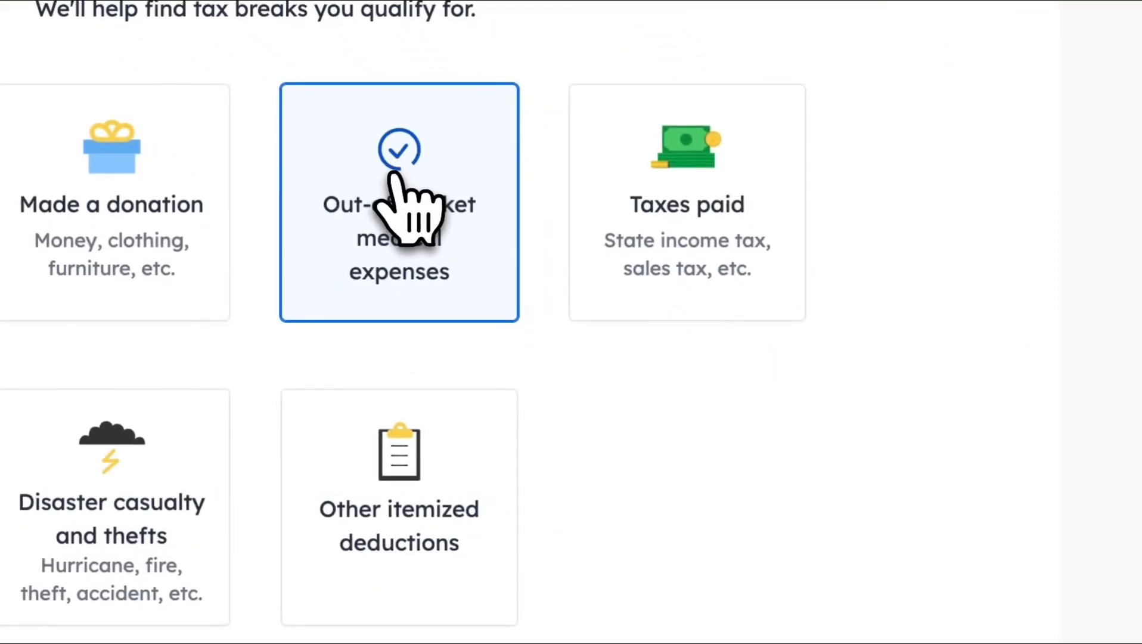
{"action": "scroll", "coordinate": [515, 257], "scroll_direction": "down", "scroll_amount": 5}
{"action": "left_click", "coordinate": [811, 466]}
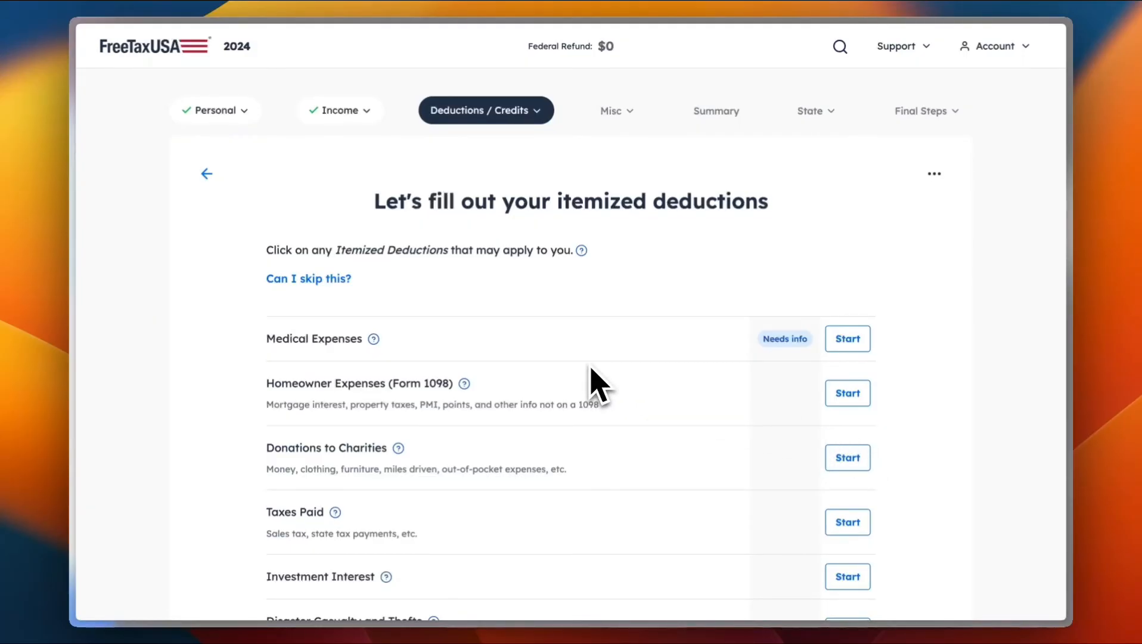
{"action": "scroll", "coordinate": [592, 384], "scroll_direction": "down", "scroll_amount": 5}
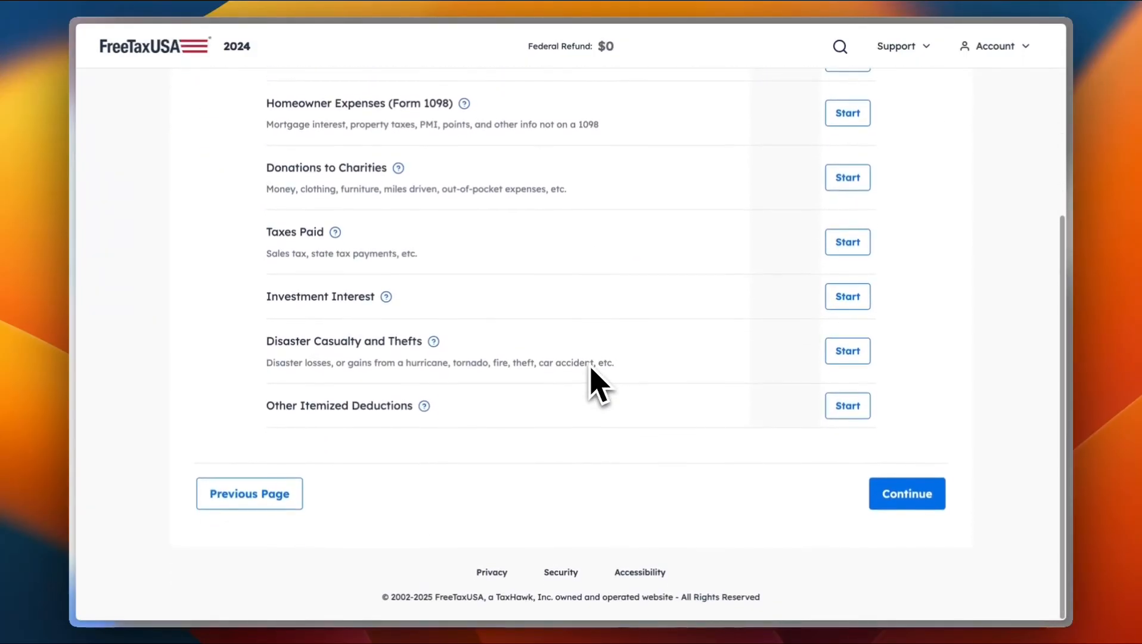
{"action": "scroll", "coordinate": [592, 384], "scroll_direction": "up", "scroll_amount": 2}
{"action": "scroll", "coordinate": [592, 385], "scroll_direction": "up", "scroll_amount": 3}
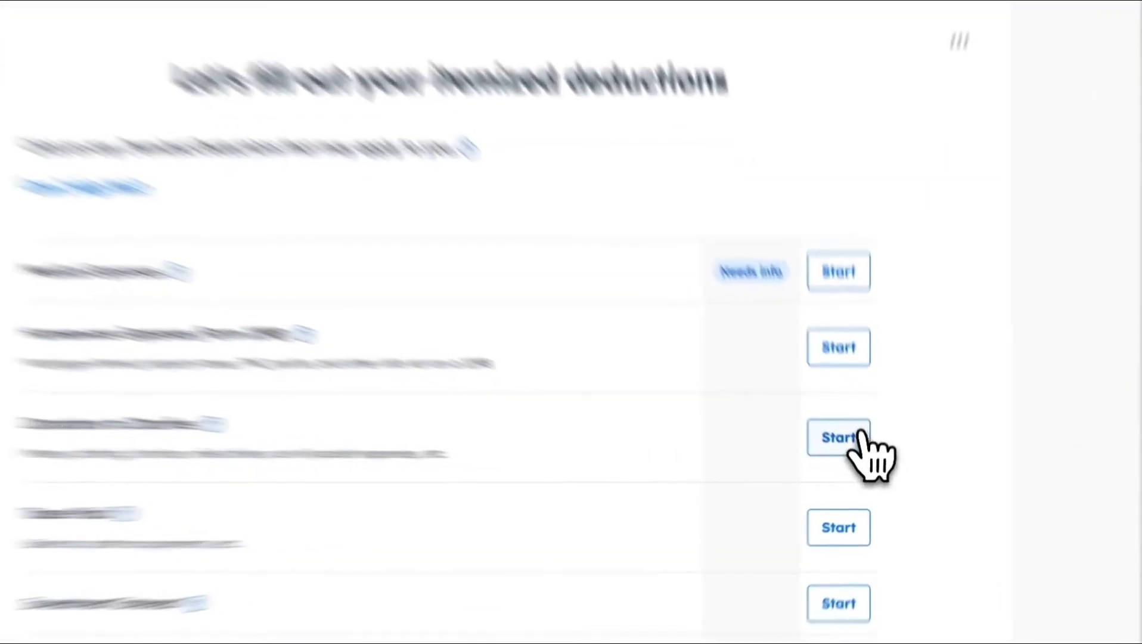
Step: Enter $1,000 in cash charitable donations and continue past the itemized deductions list
{"action": "left_click", "coordinate": [860, 435]}
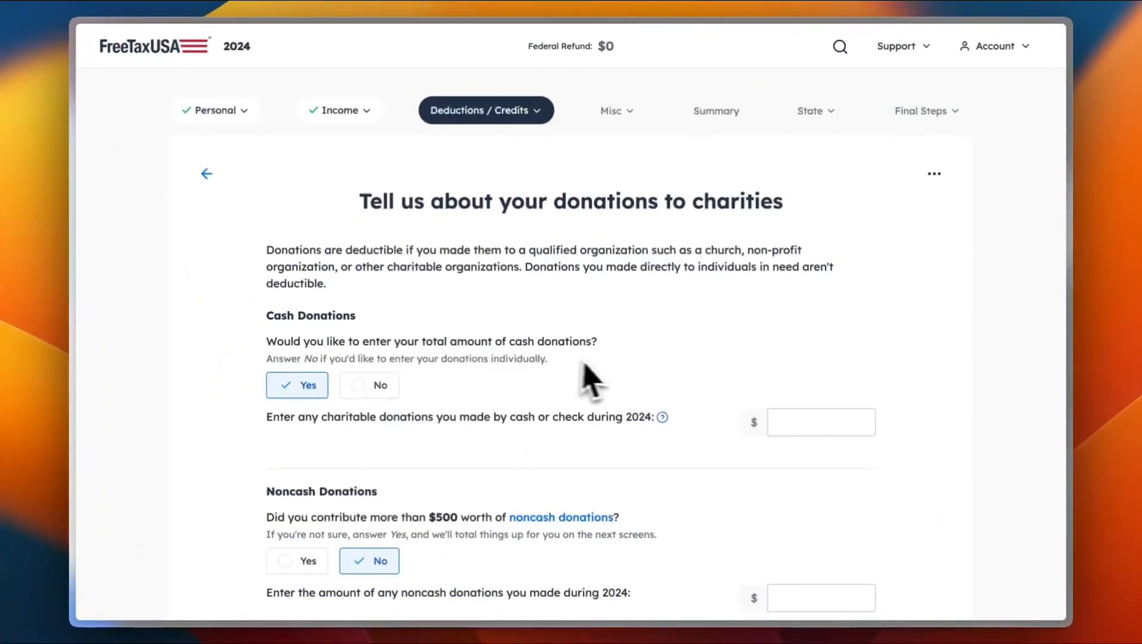
{"action": "left_click", "coordinate": [792, 422]}
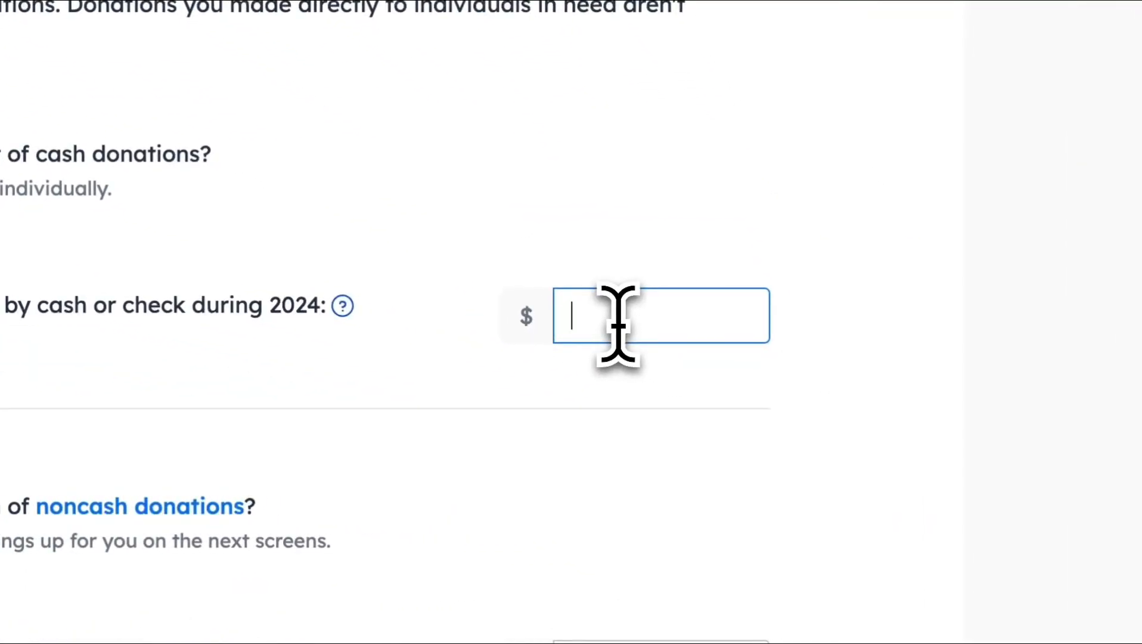
{"action": "type", "text": "1000"}
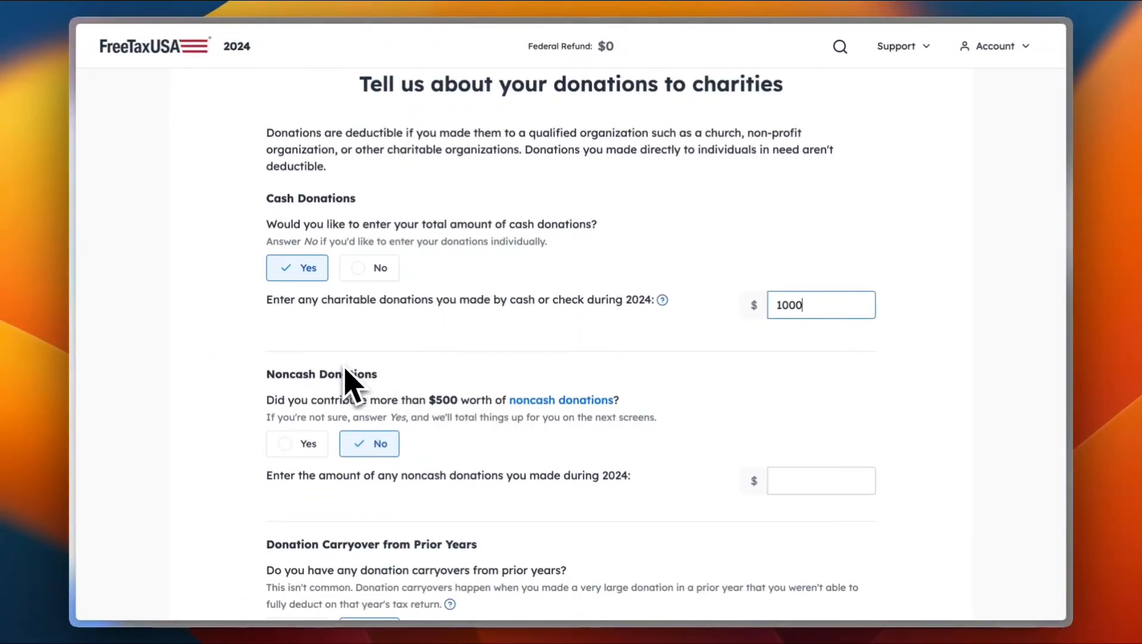
{"action": "scroll", "coordinate": [535, 438], "scroll_direction": "down", "scroll_amount": 3}
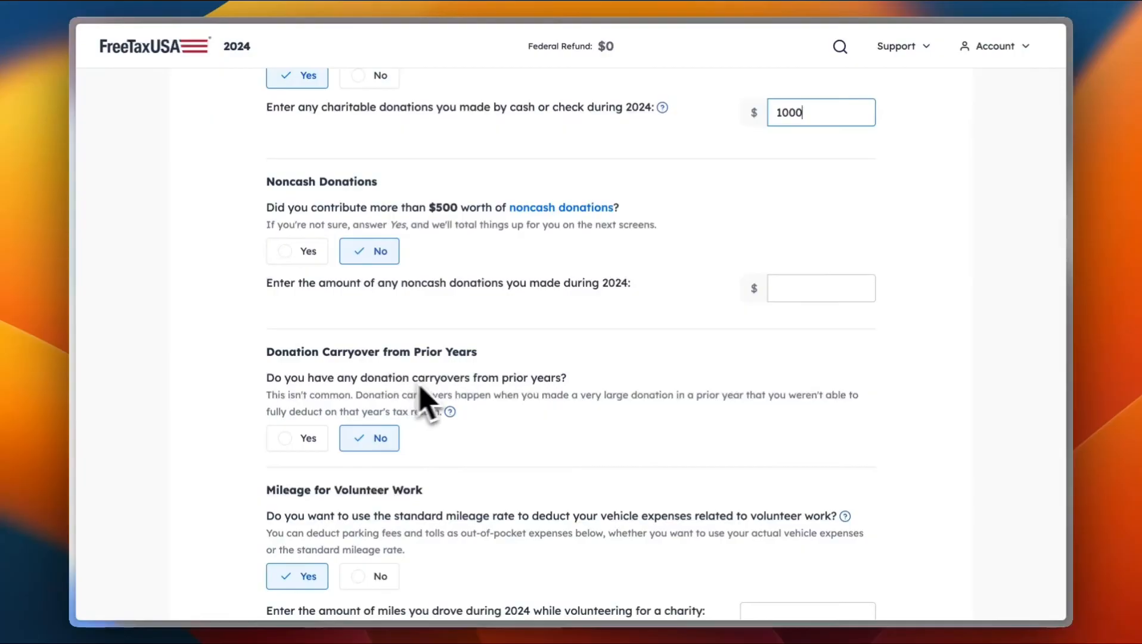
{"action": "scroll", "coordinate": [543, 396], "scroll_direction": "down", "scroll_amount": 5}
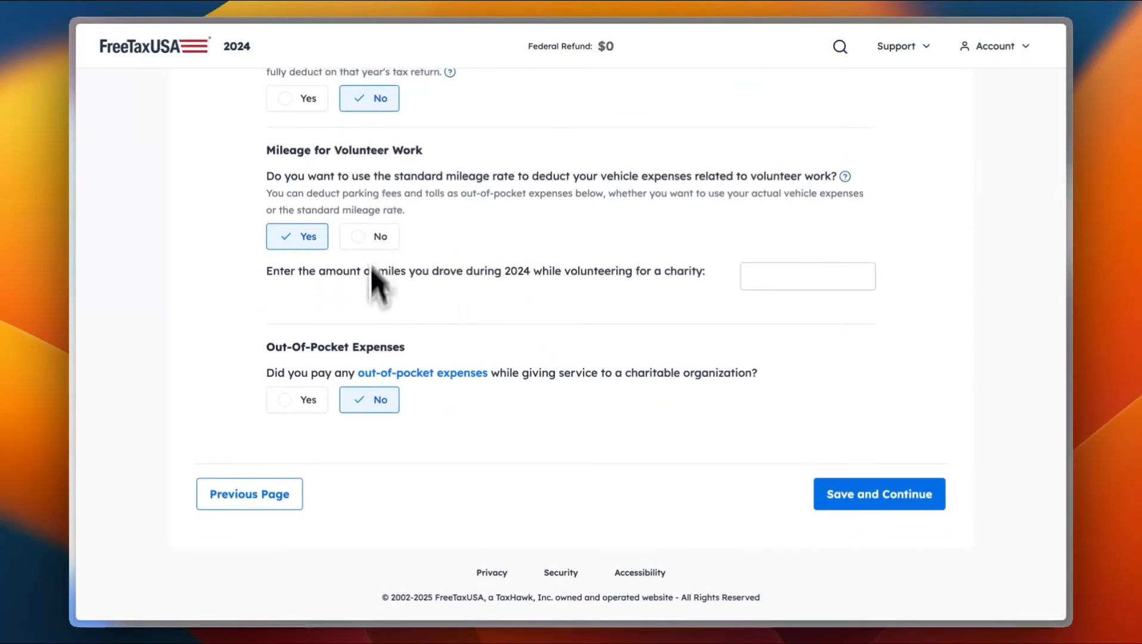
{"action": "left_click", "coordinate": [870, 494]}
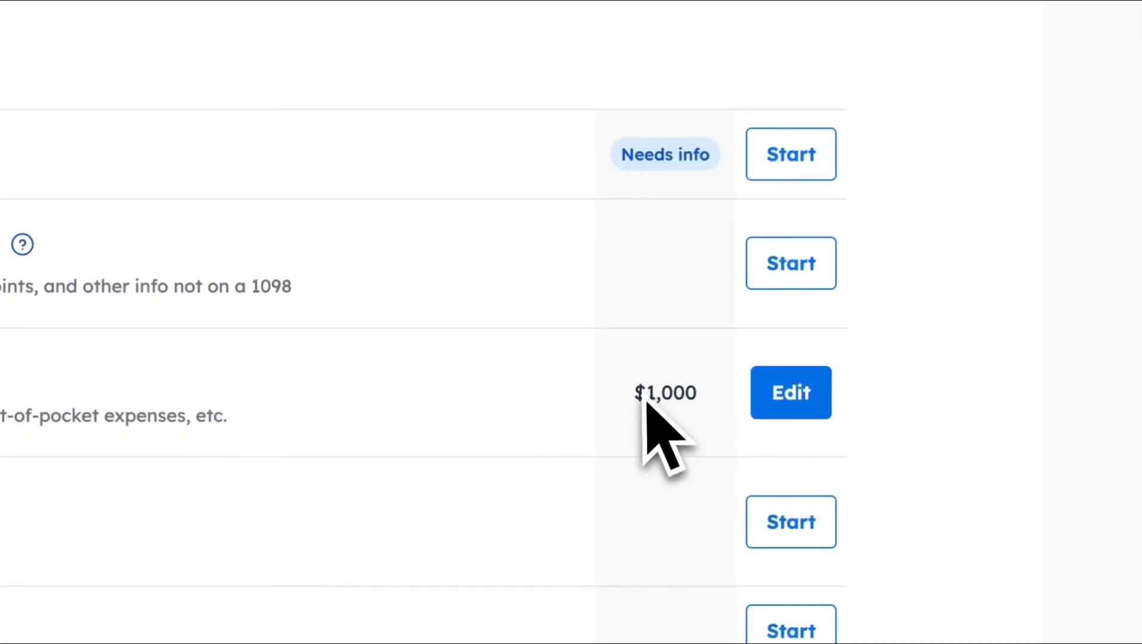
{"action": "scroll", "coordinate": [672, 417], "scroll_direction": "down", "scroll_amount": 5}
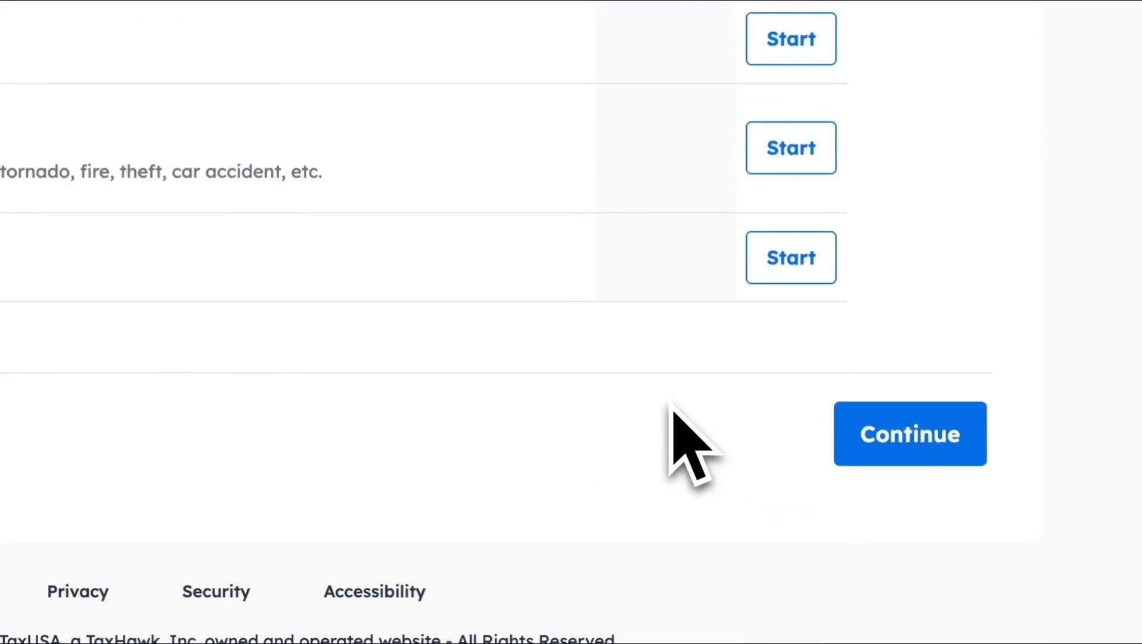
{"action": "left_click", "coordinate": [861, 471]}
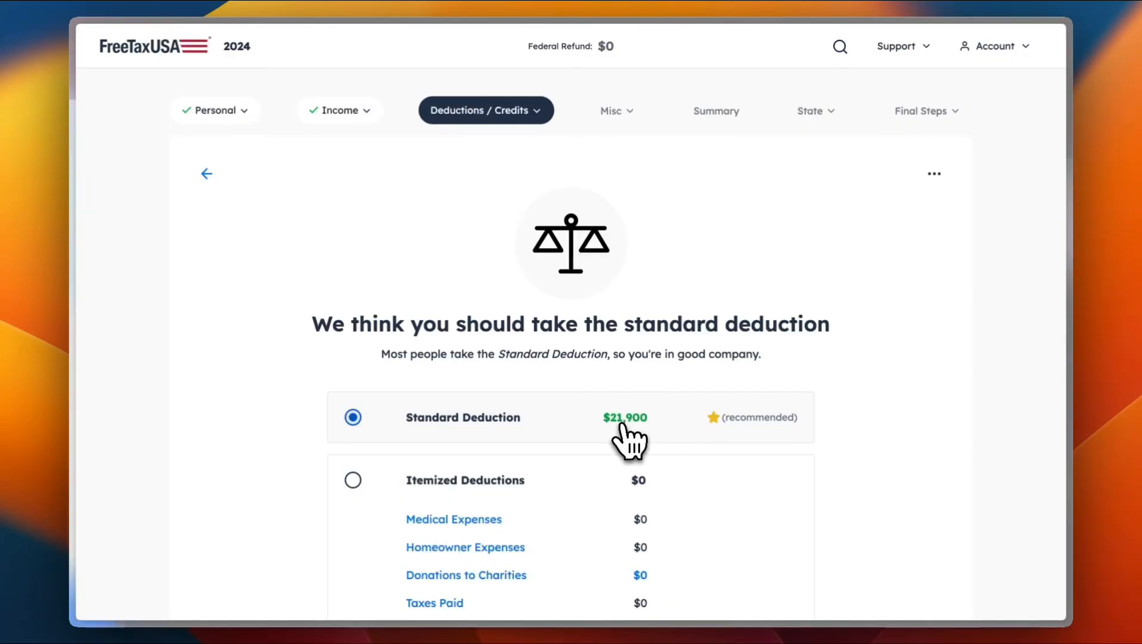
Step: Keep the $21,900 Standard Deduction over $0 itemized deductions and save
{"action": "scroll", "coordinate": [622, 425], "scroll_direction": "down", "scroll_amount": 5}
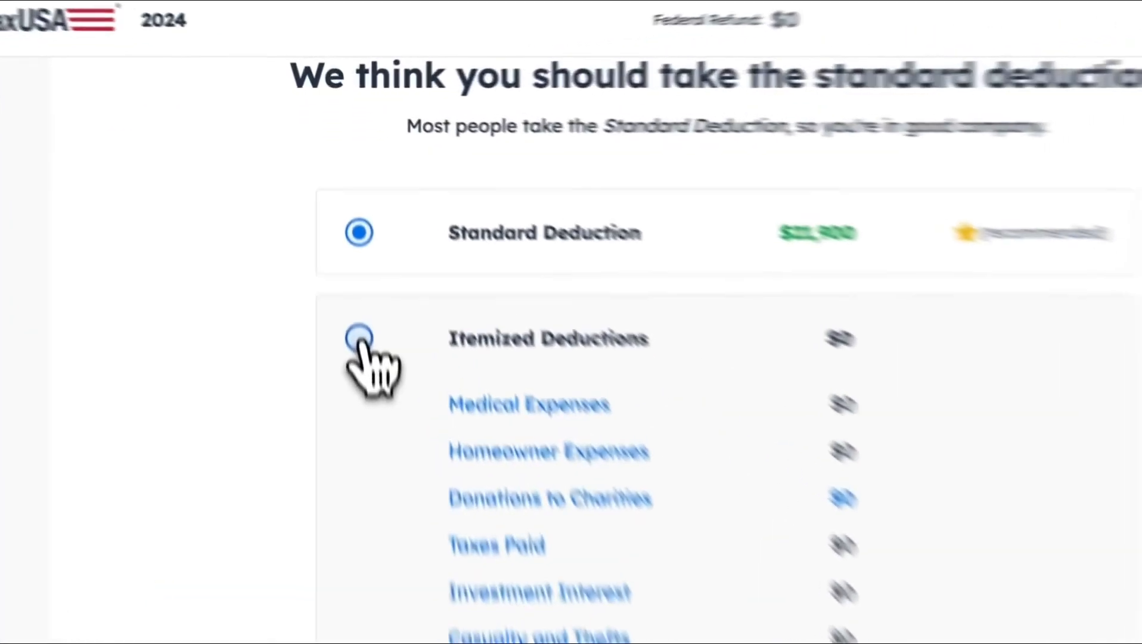
{"action": "left_click", "coordinate": [353, 236]}
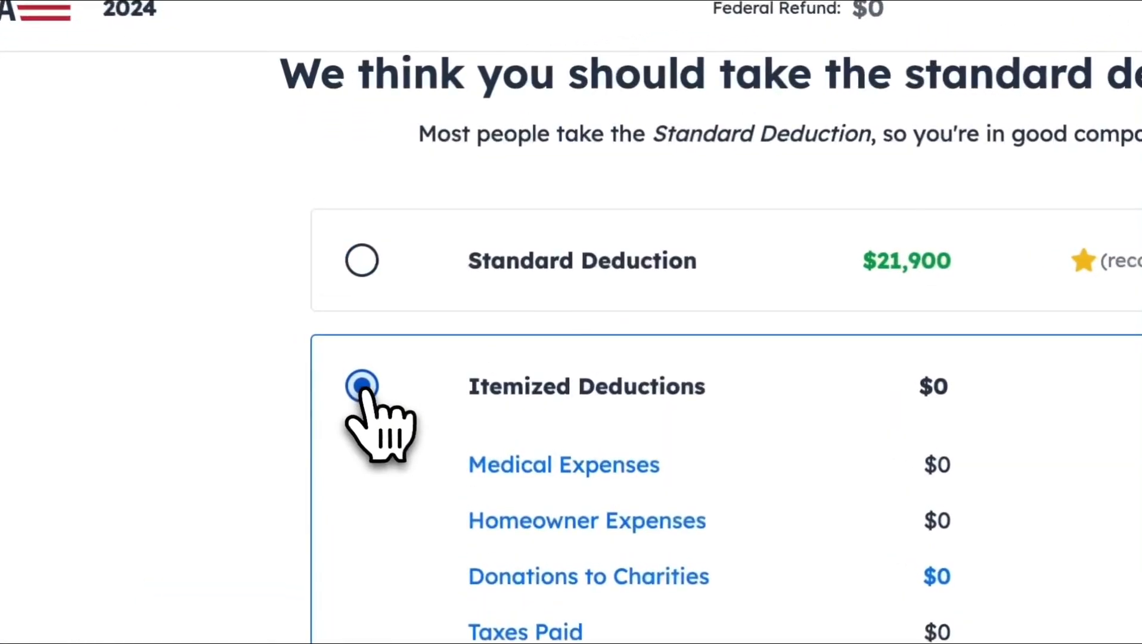
{"action": "left_click", "coordinate": [352, 173]}
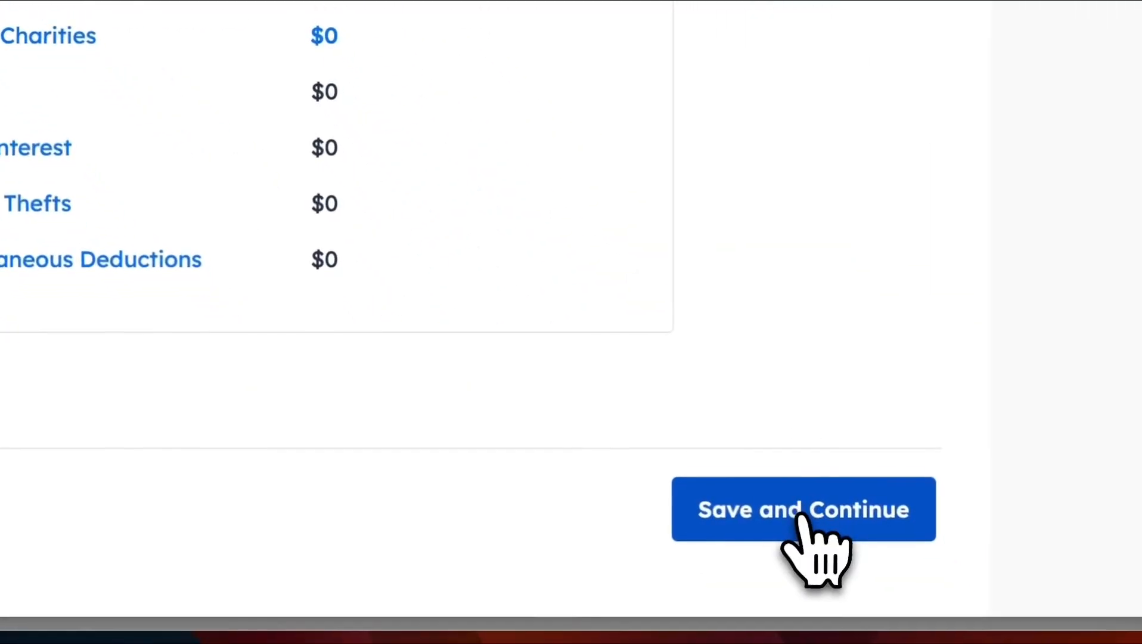
{"action": "left_click", "coordinate": [800, 517]}
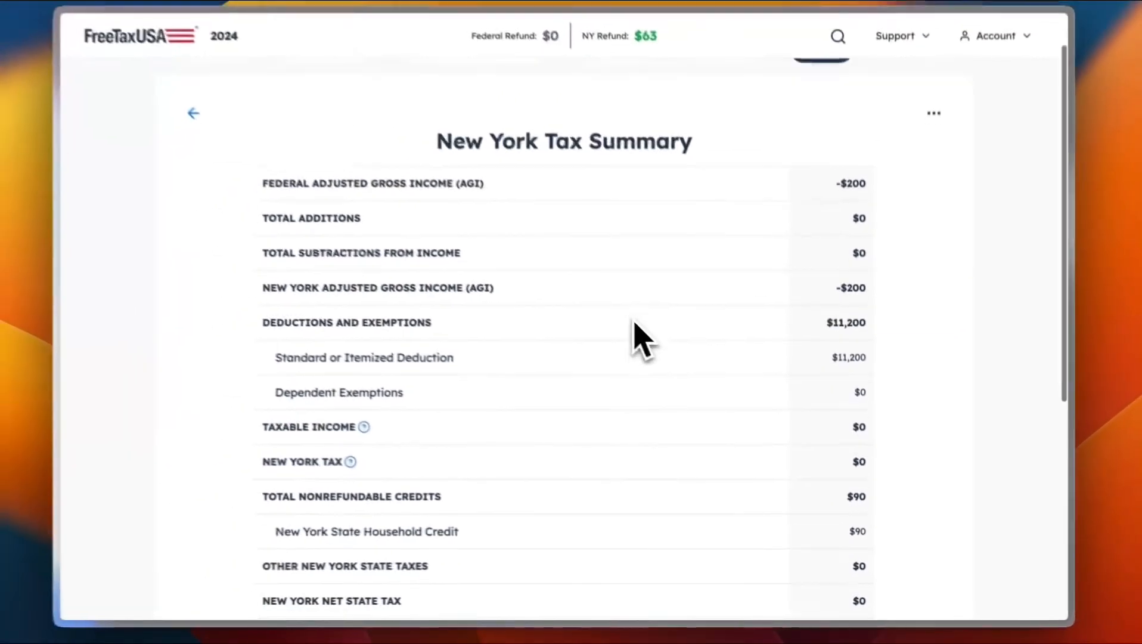
Step: Review the New York Tax Summary with its $63 combined refund and go to Final Steps
{"action": "scroll", "coordinate": [643, 340], "scroll_direction": "down", "scroll_amount": 5}
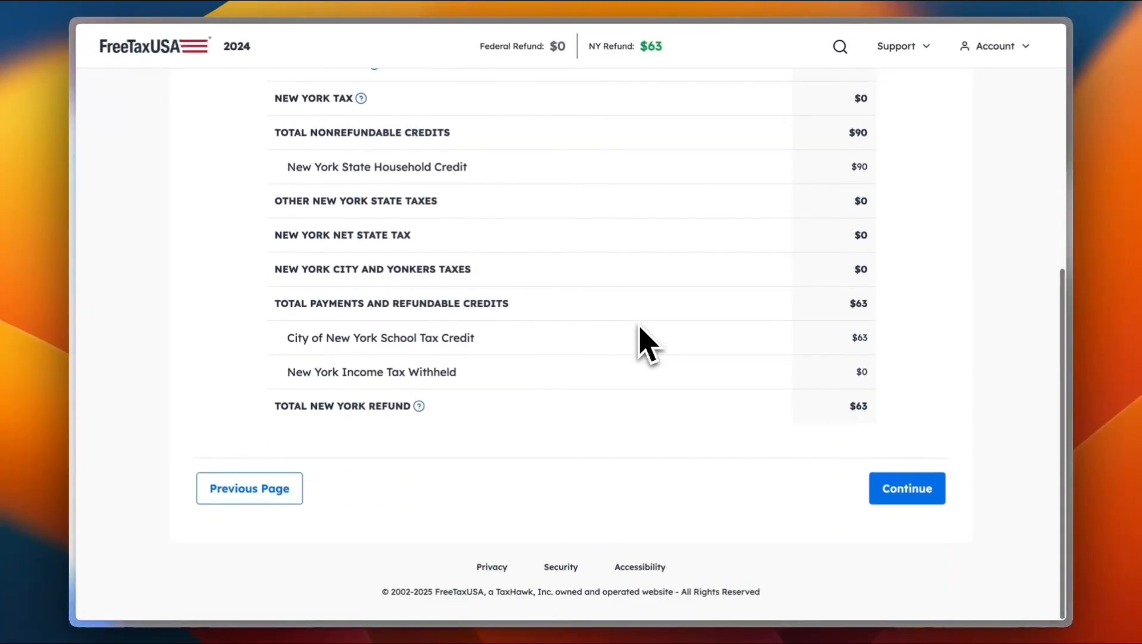
{"action": "scroll", "coordinate": [639, 339], "scroll_direction": "up", "scroll_amount": 6}
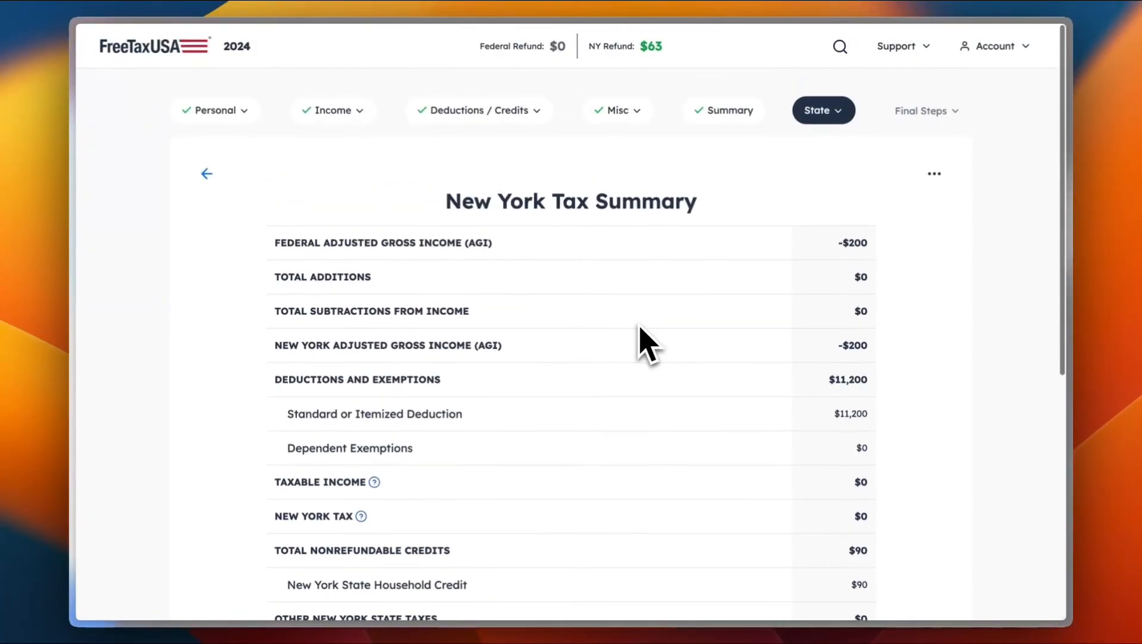
{"action": "scroll", "coordinate": [557, 360], "scroll_direction": "down", "scroll_amount": 1}
{"action": "scroll", "coordinate": [557, 350], "scroll_direction": "down", "scroll_amount": 6}
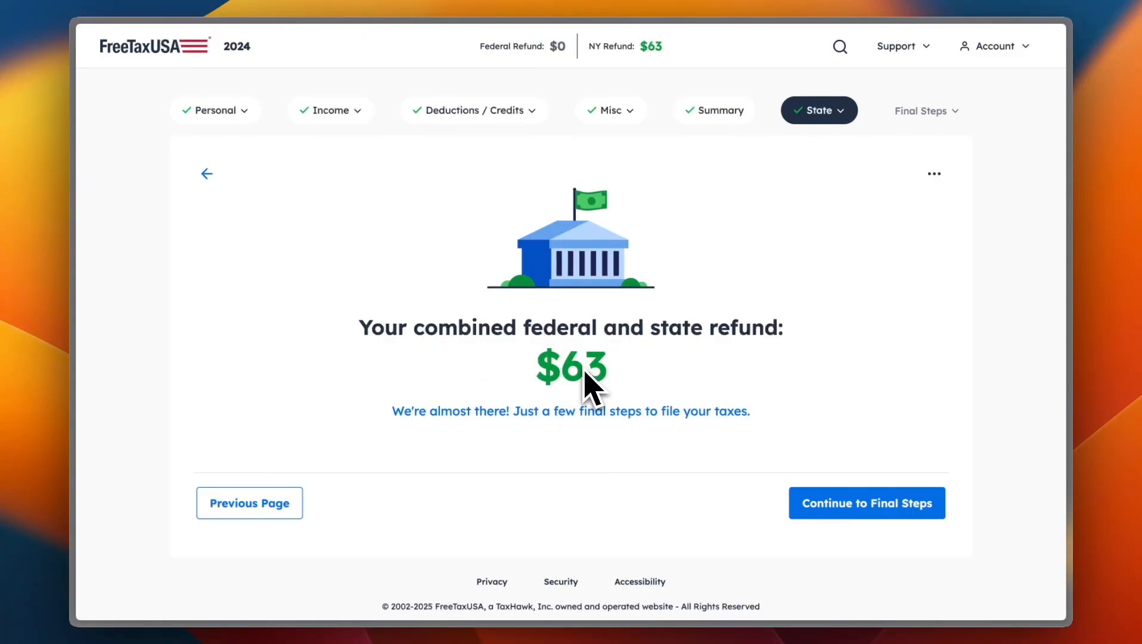
{"action": "left_click", "coordinate": [892, 512]}
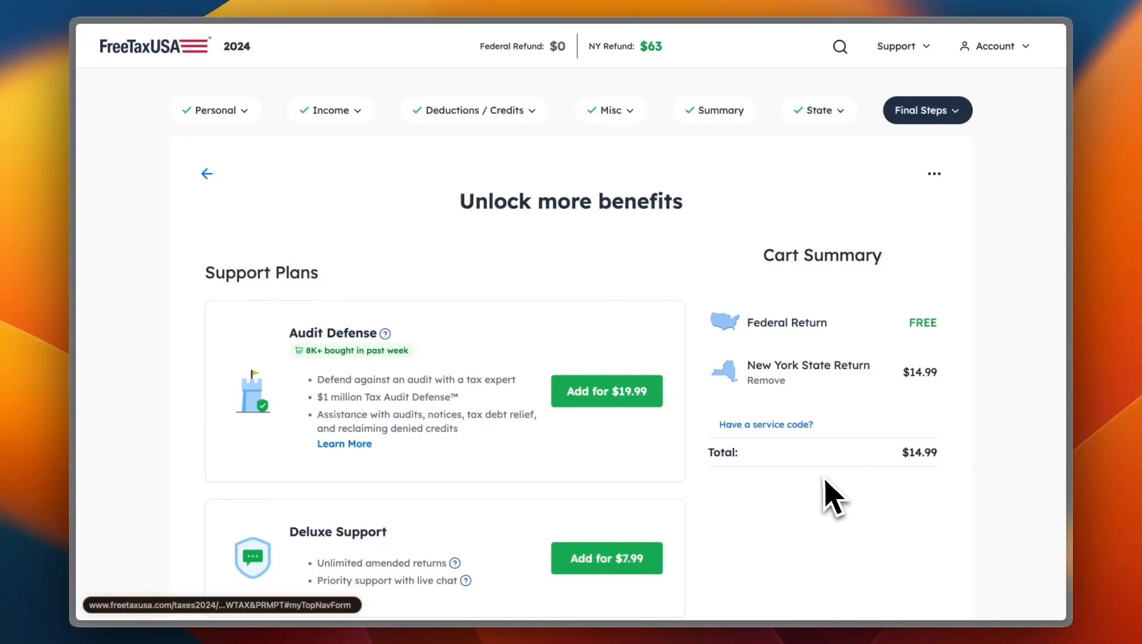
Step: Decline the optional support plans and printed copies
{"action": "scroll", "coordinate": [833, 497], "scroll_direction": "down", "scroll_amount": 2}
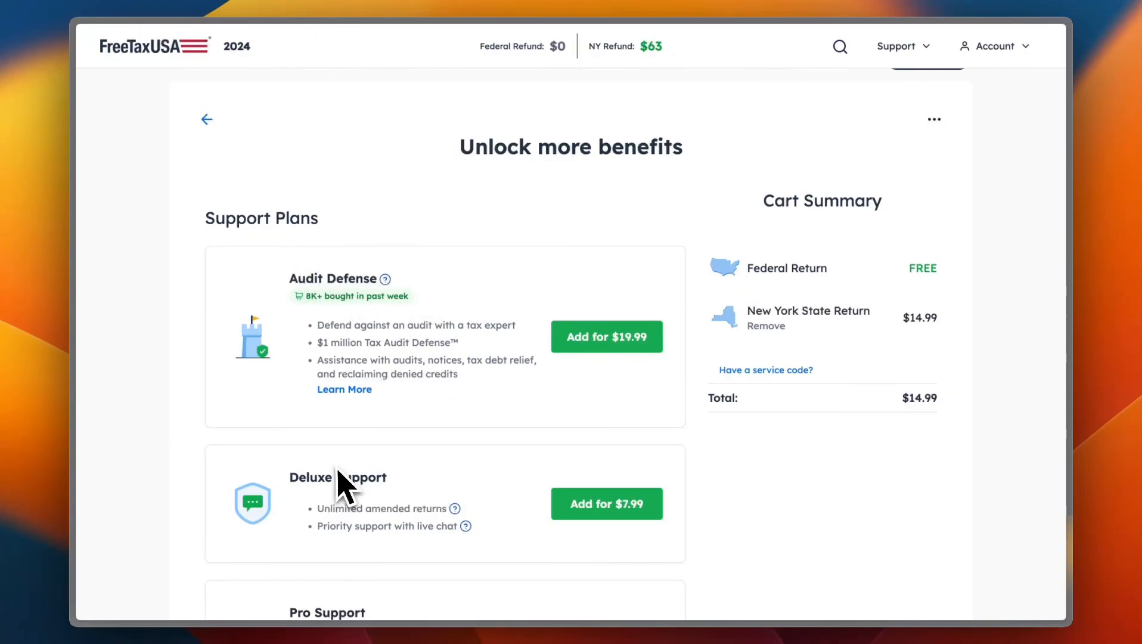
{"action": "scroll", "coordinate": [343, 485], "scroll_direction": "down", "scroll_amount": 10}
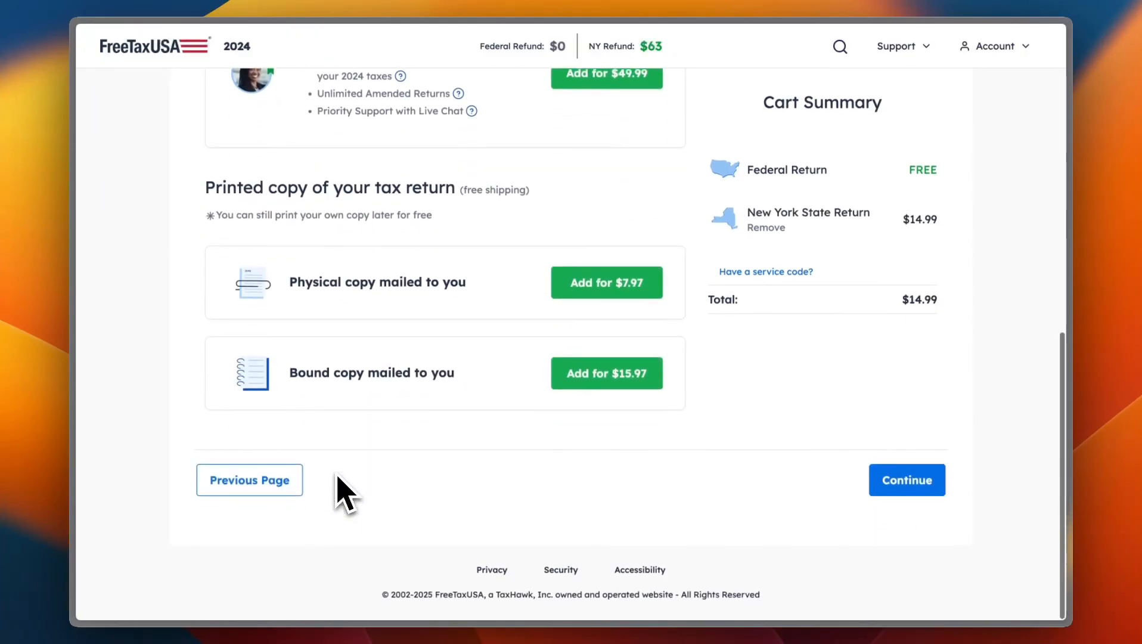
{"action": "left_click", "coordinate": [893, 492]}
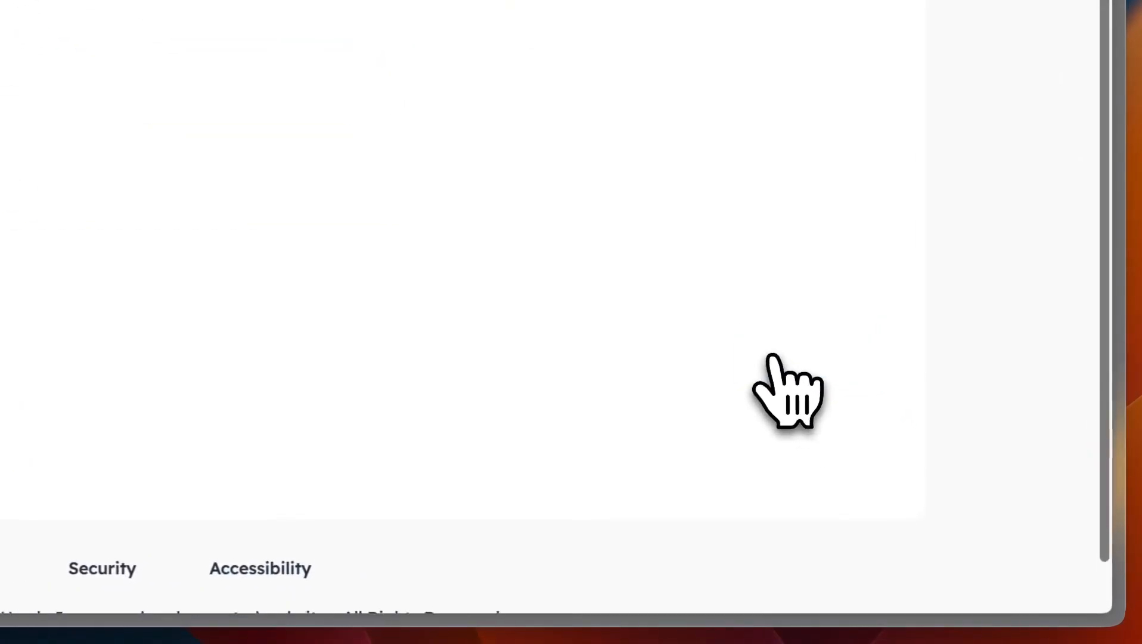
Step: Decline Audit Defense to reach the $16.32 order payment page
{"action": "scroll", "coordinate": [757, 412], "scroll_direction": "down", "scroll_amount": 5}
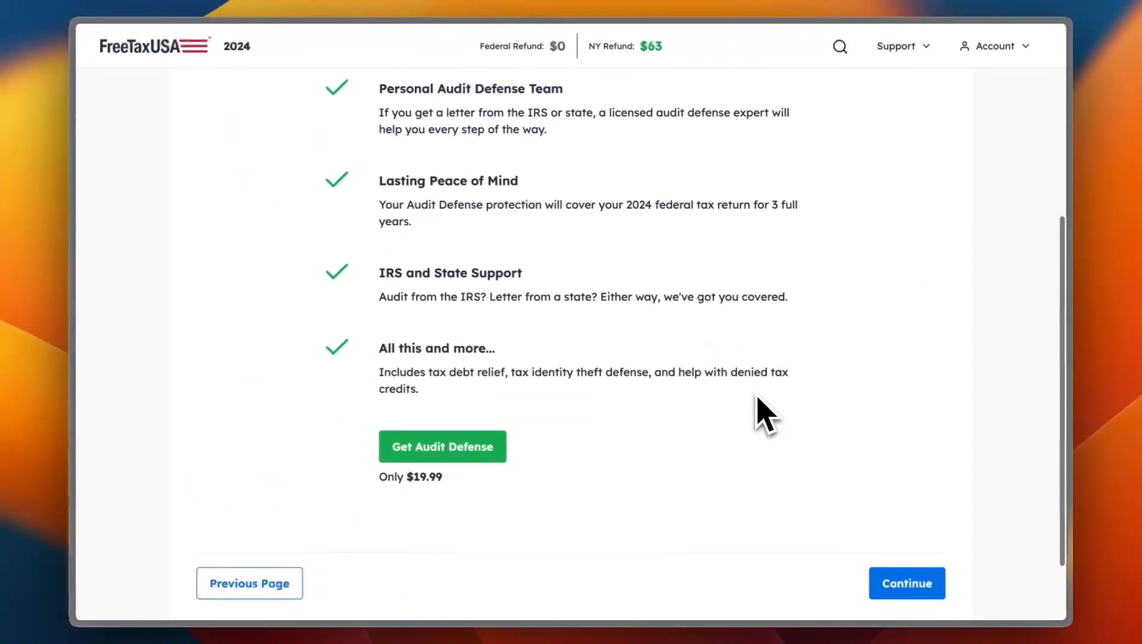
{"action": "scroll", "coordinate": [759, 409], "scroll_direction": "down", "scroll_amount": 2}
{"action": "left_click", "coordinate": [915, 496]}
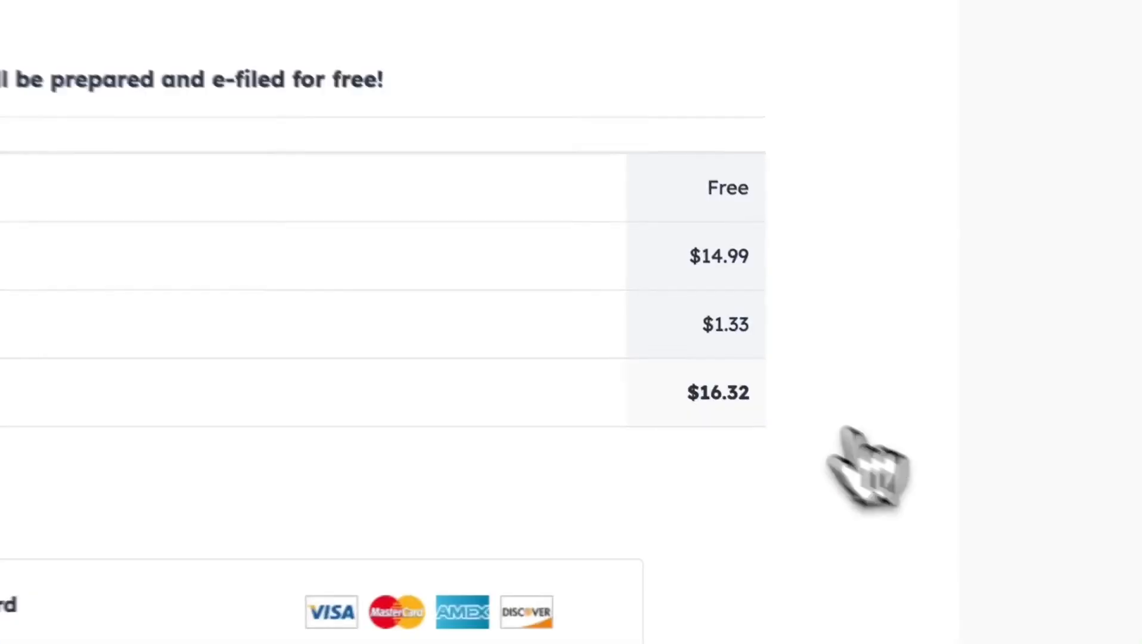
Step: Pay the $16.32 order by credit card, avoiding the $24.99 pay-with-refund fee
{"action": "scroll", "coordinate": [653, 383], "scroll_direction": "down", "scroll_amount": 4}
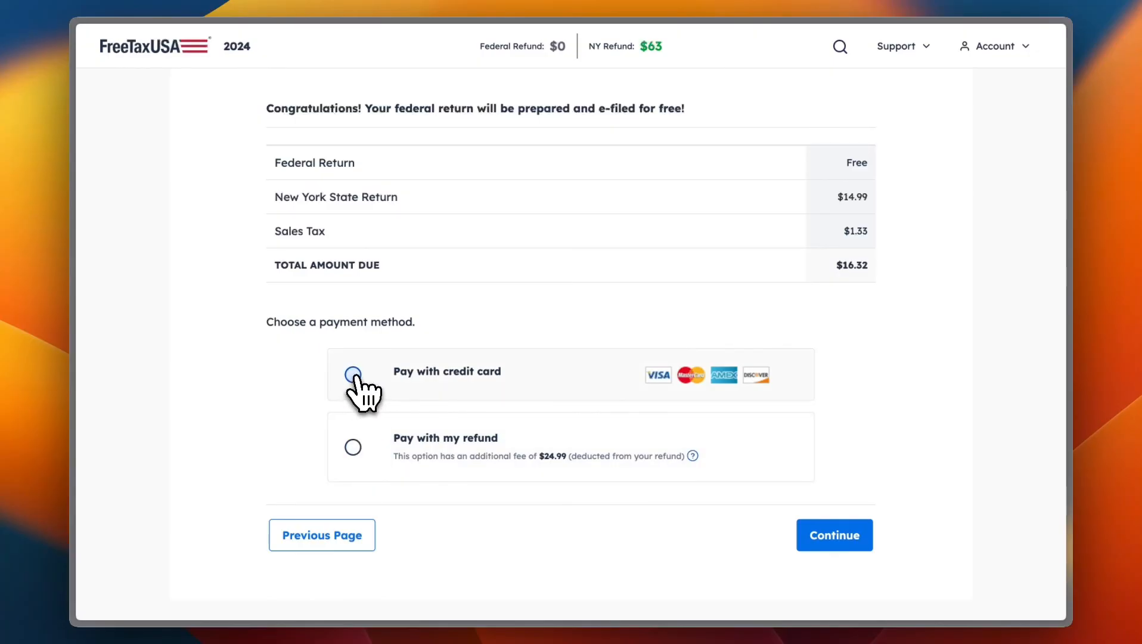
{"action": "scroll", "coordinate": [678, 263], "scroll_direction": "up", "scroll_amount": 3}
{"action": "scroll", "coordinate": [673, 250], "scroll_direction": "down", "scroll_amount": 1}
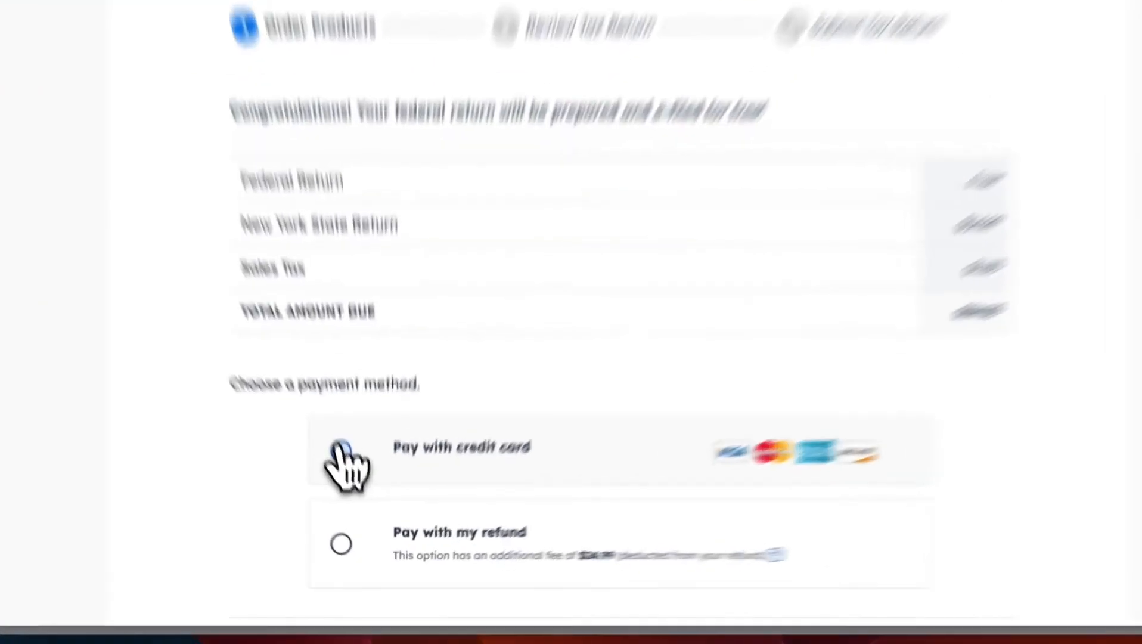
{"action": "left_click", "coordinate": [352, 484]}
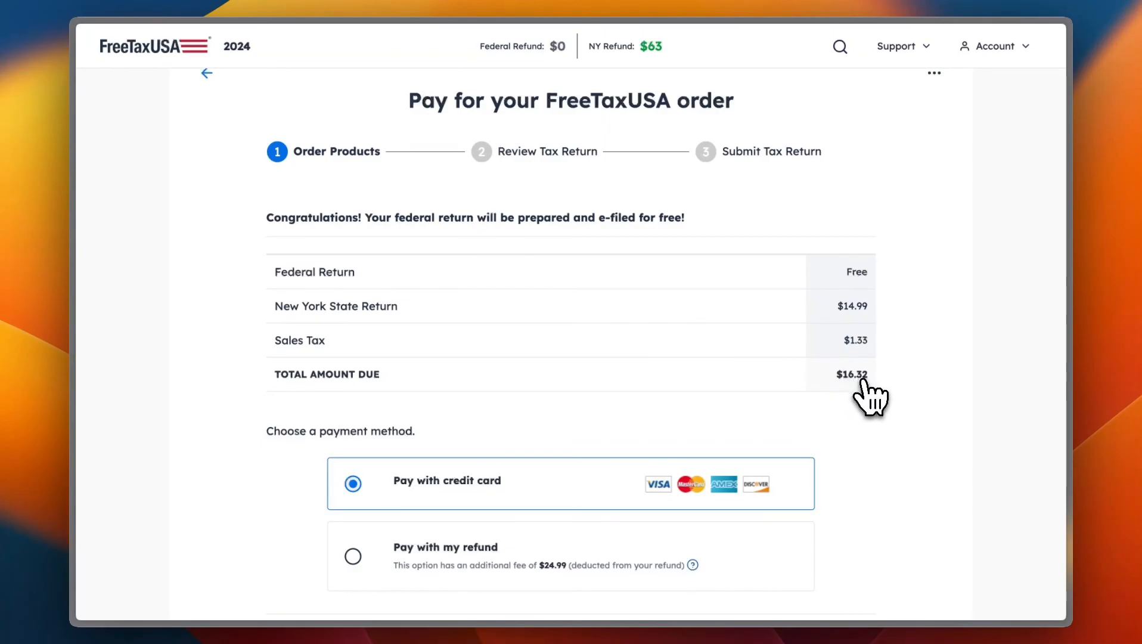
{"action": "scroll", "coordinate": [864, 429], "scroll_direction": "down", "scroll_amount": 5}
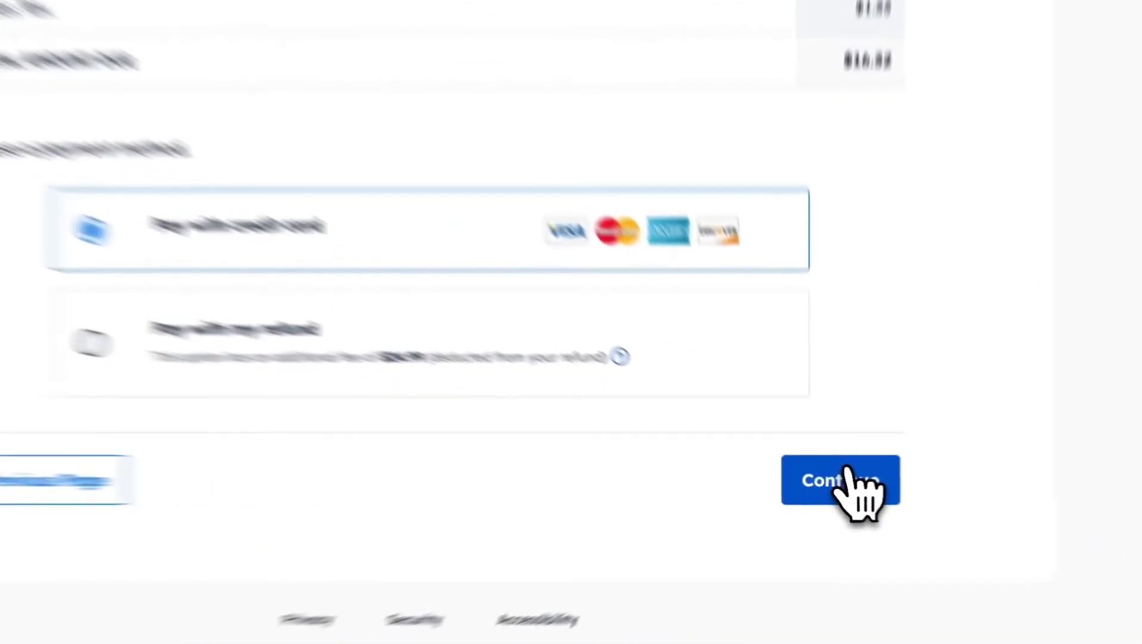
{"action": "left_click", "coordinate": [846, 476]}
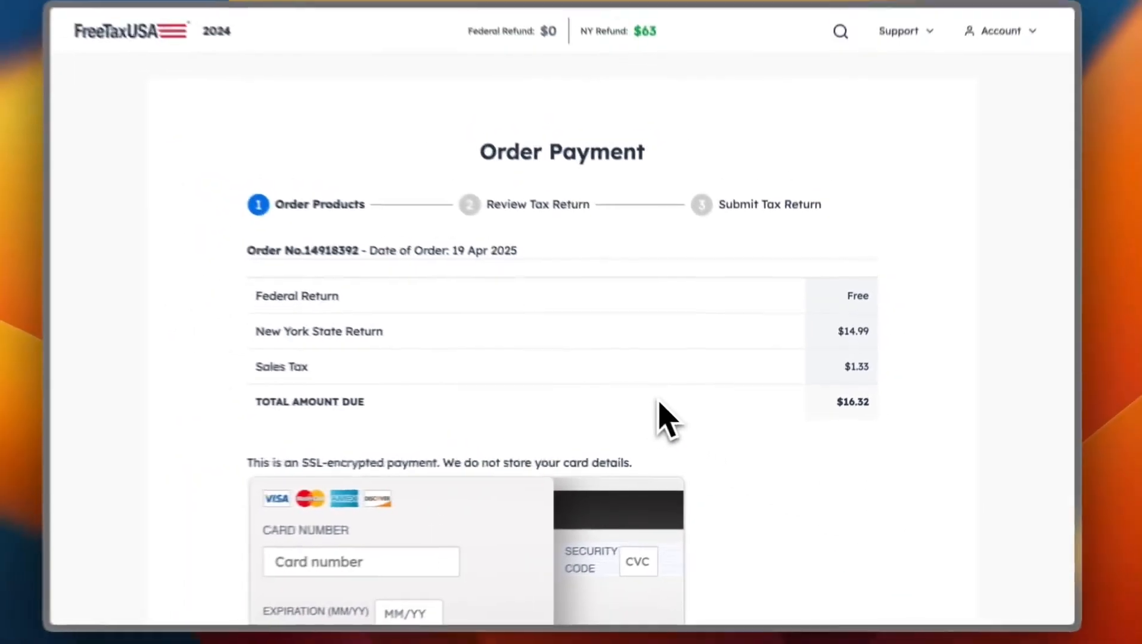